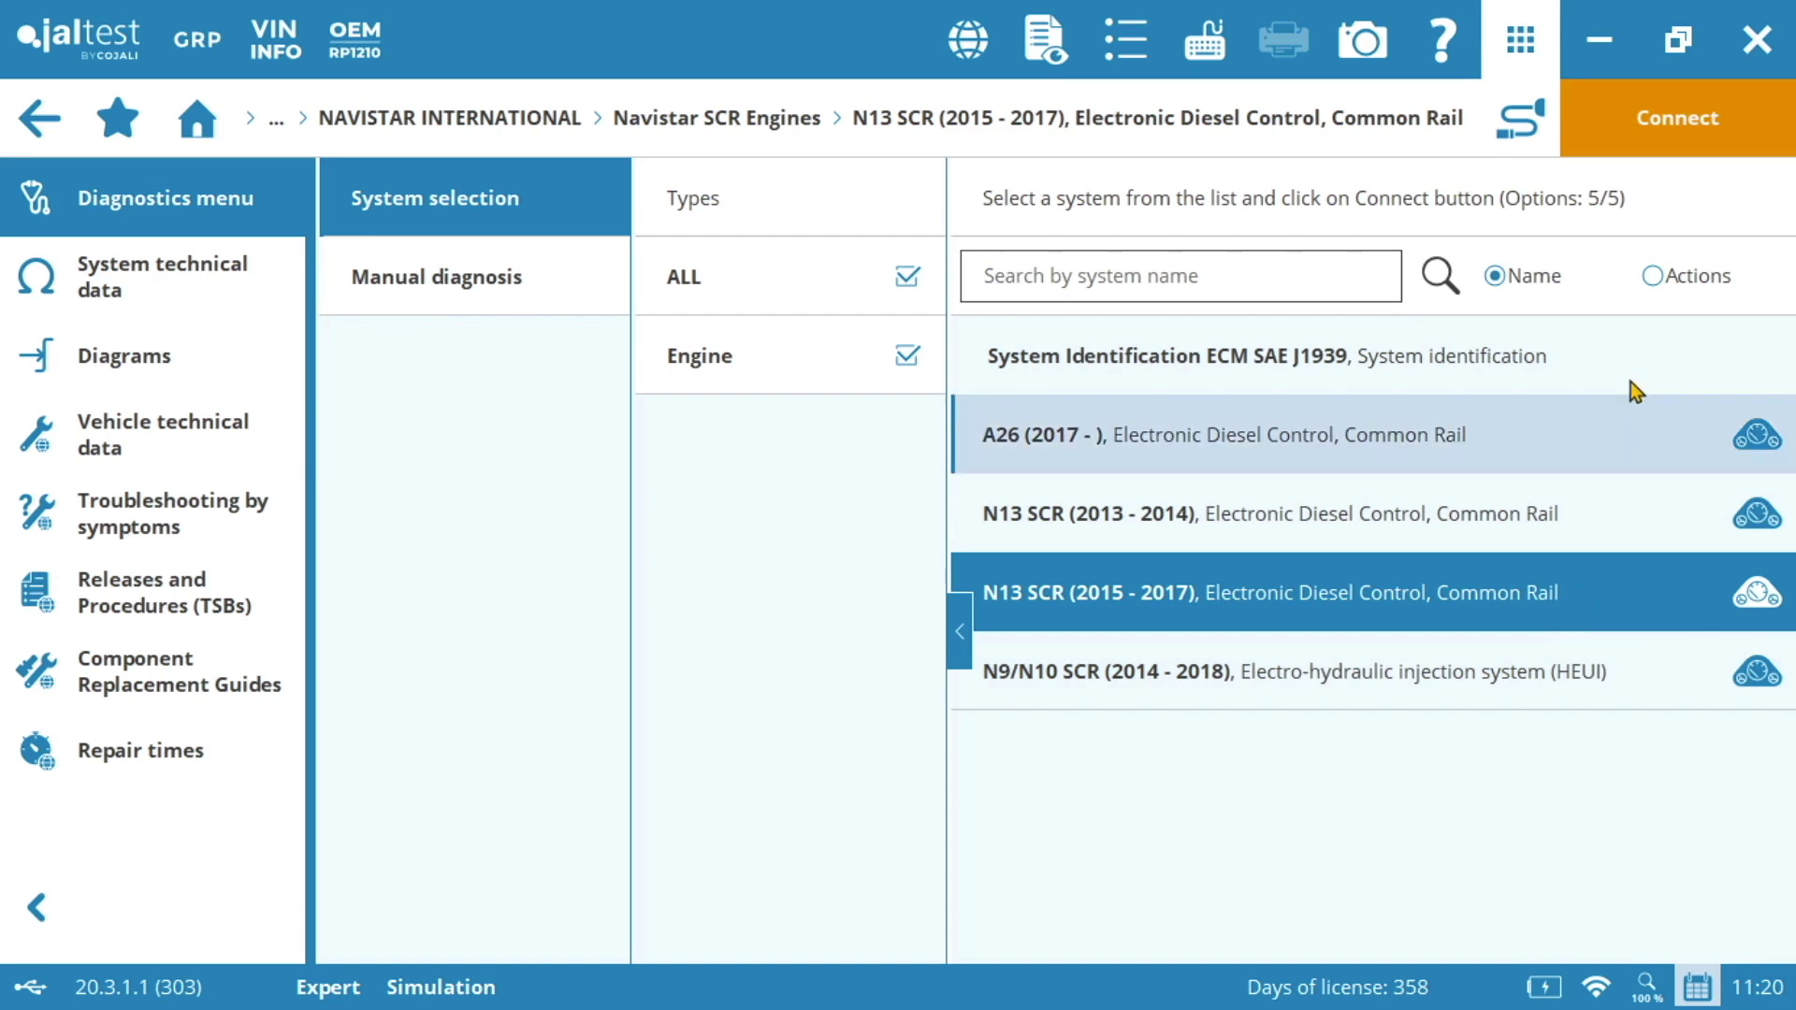
# Connect to the N13 SCR (2015 - 2017) system and start the Power Take-Off action for modifying parameters
pyautogui.click(1641, 136)
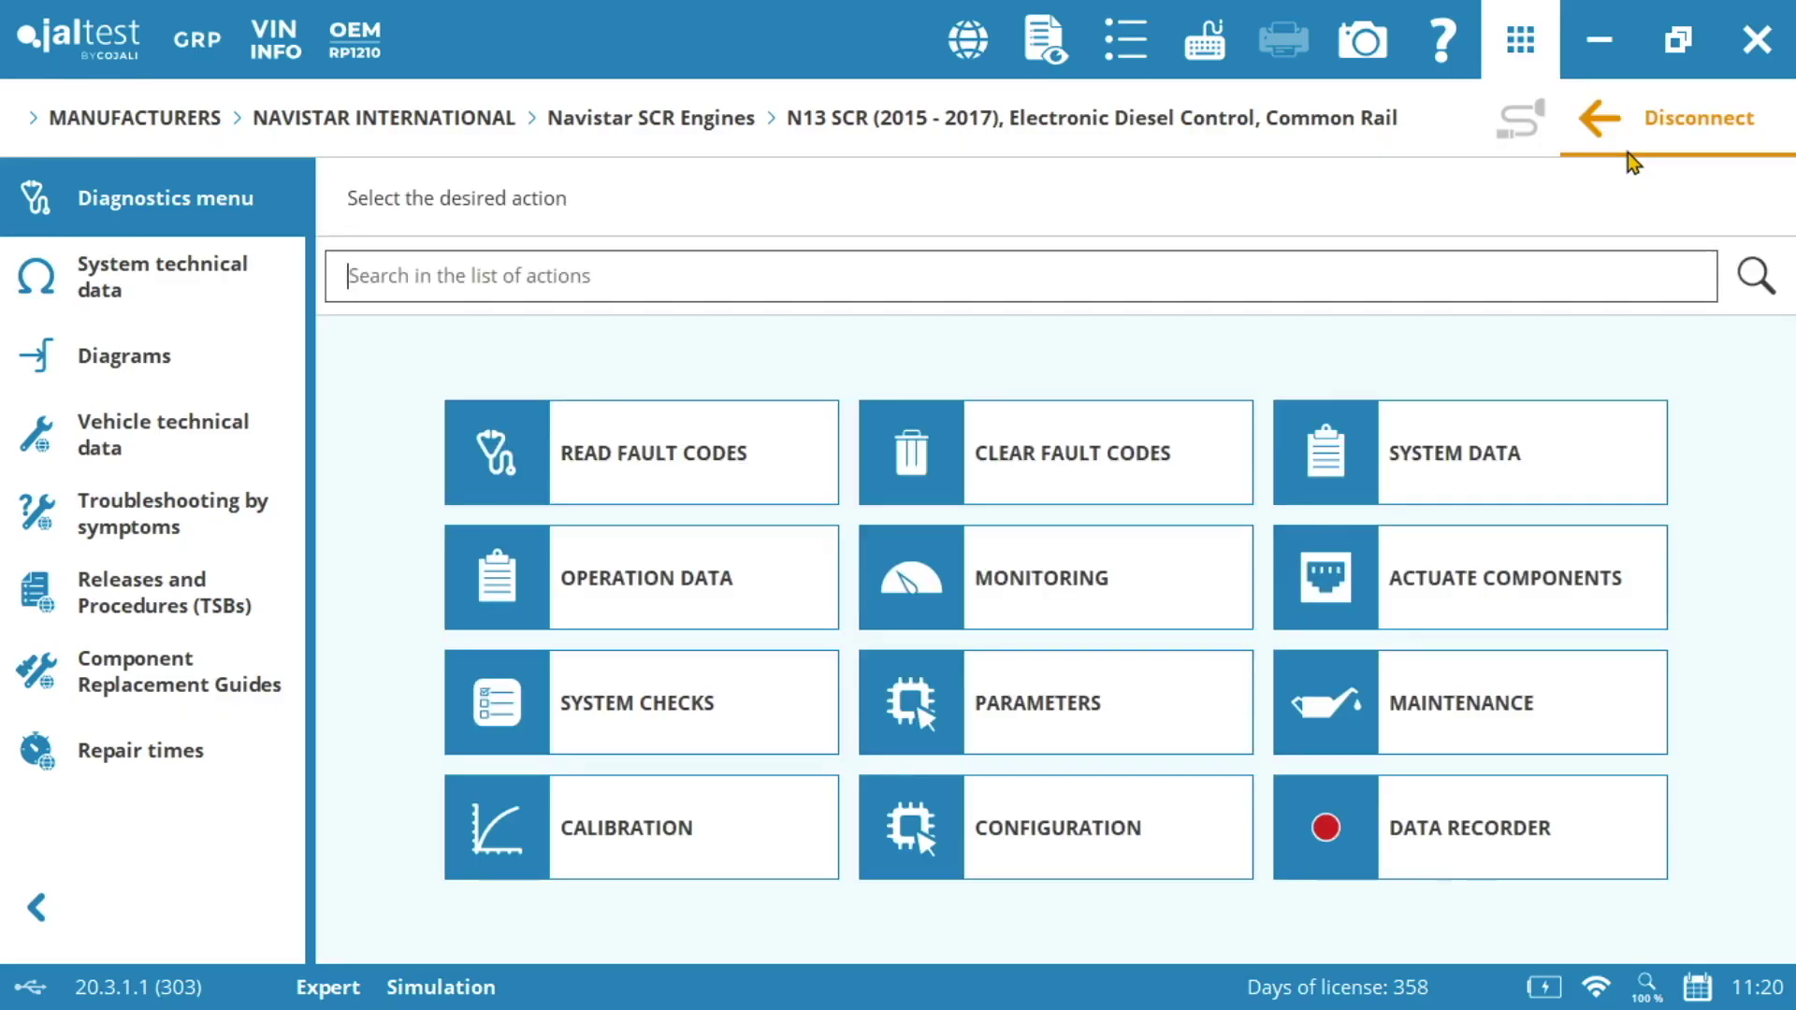
pyautogui.click(1044, 702)
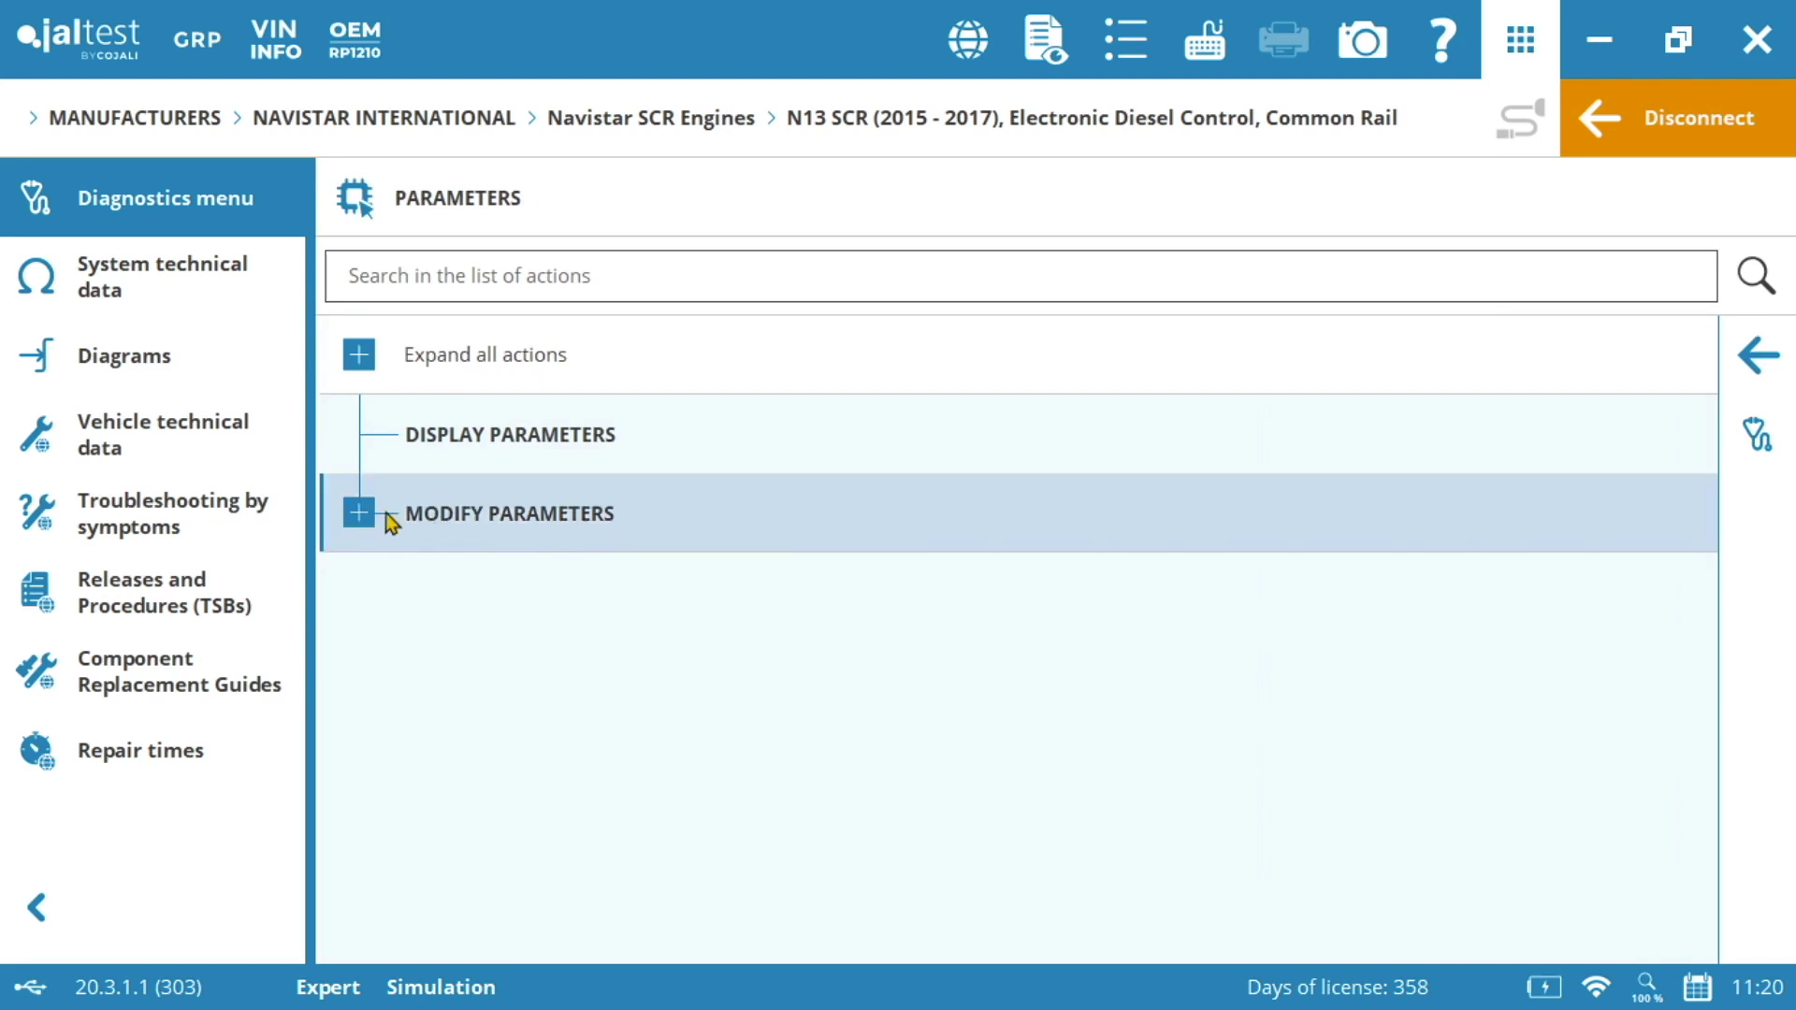
pyautogui.click(360, 514)
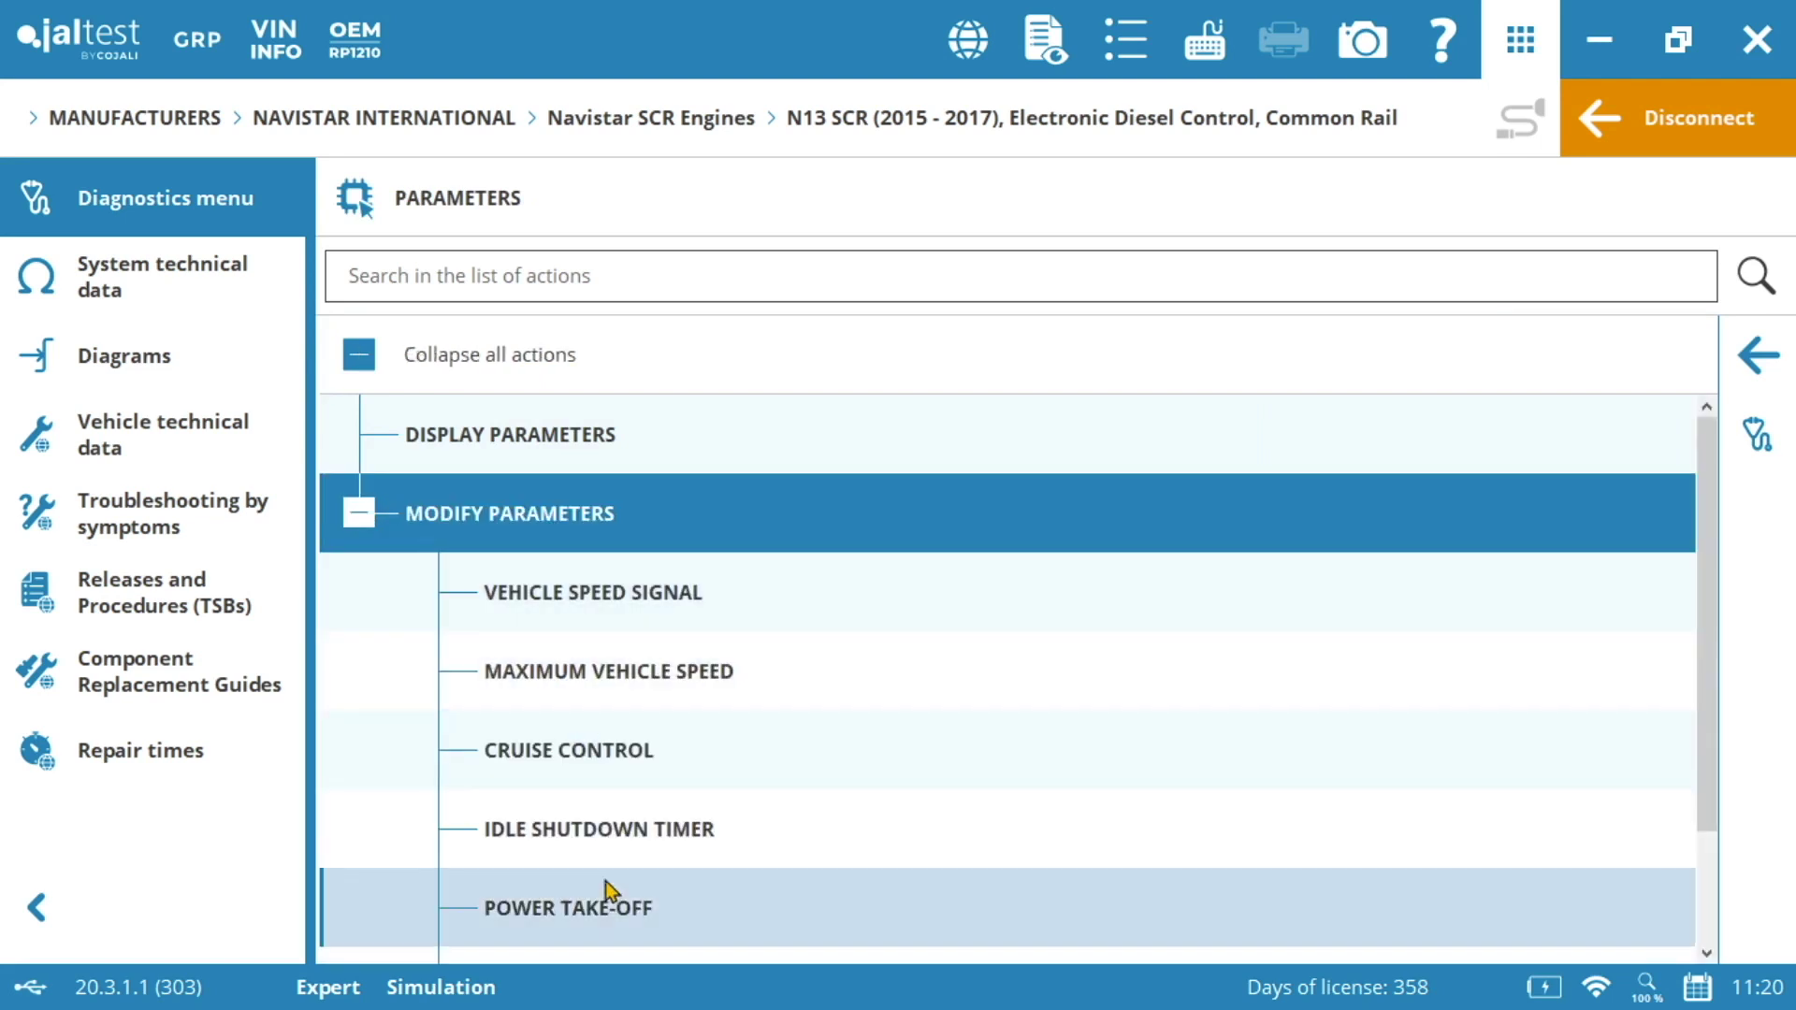
pyautogui.click(600, 907)
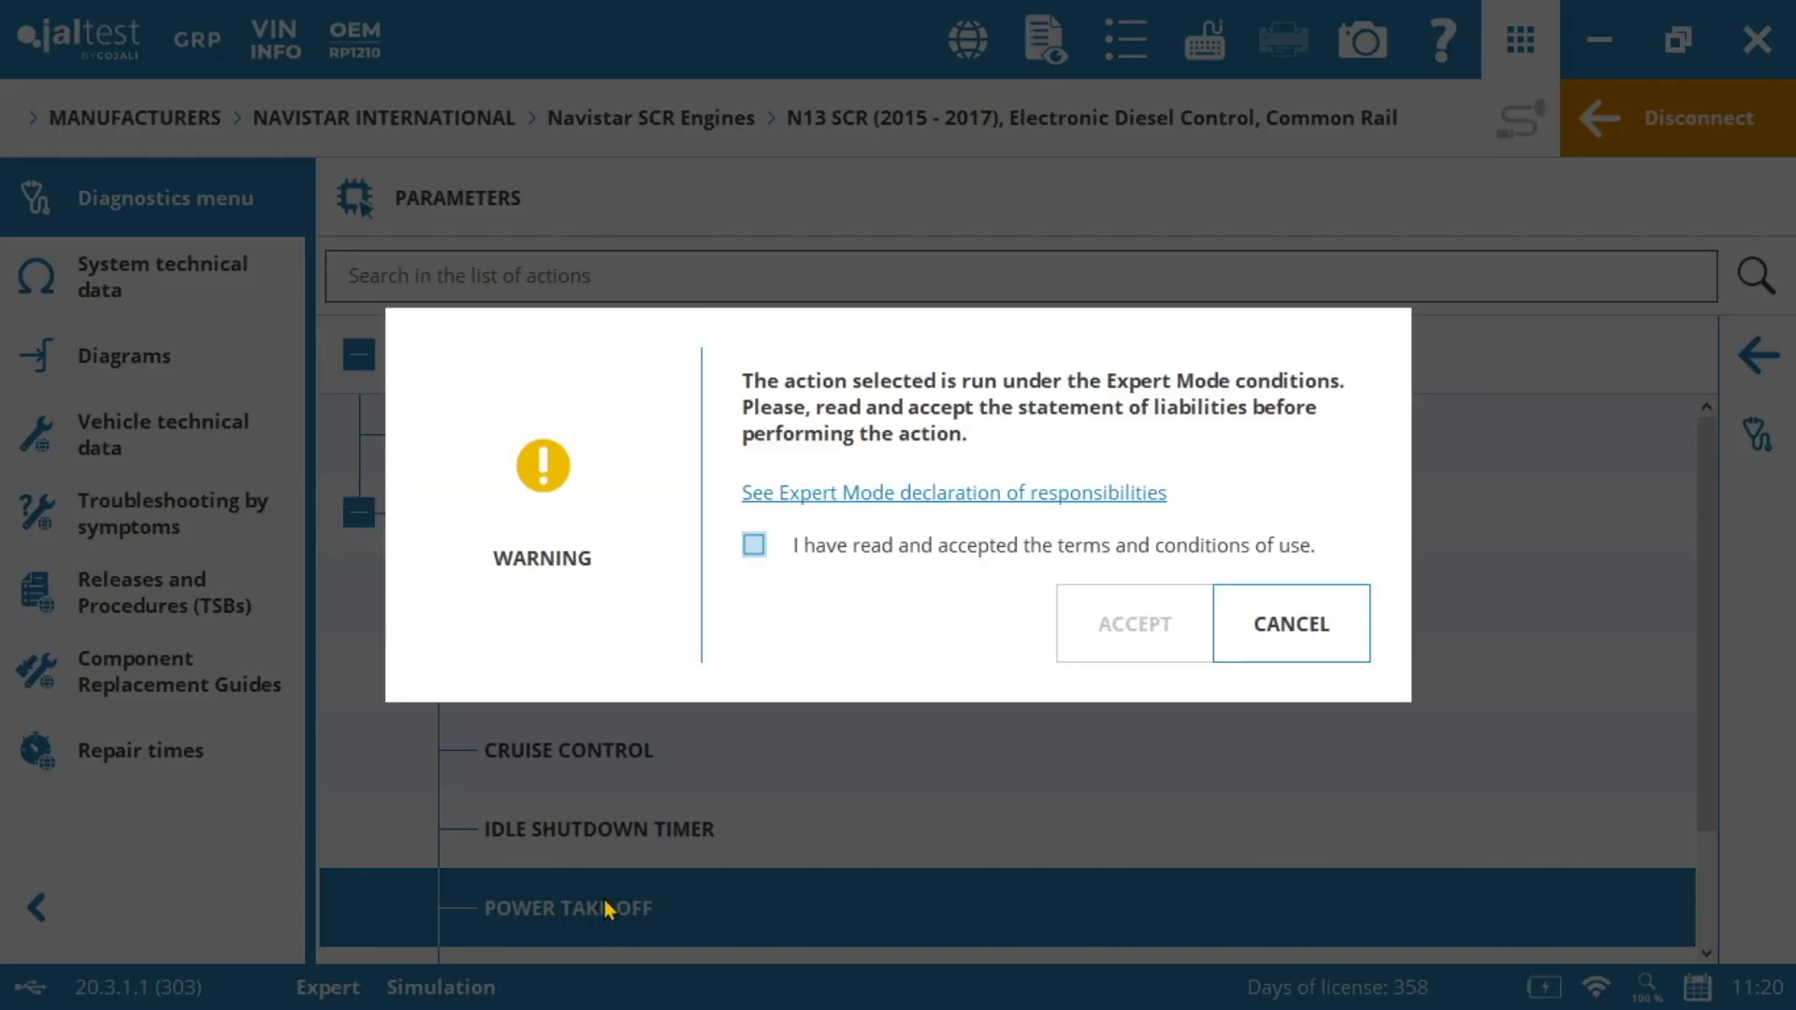
# Accept the Expert Mode terms of use and proceed past the important note and initial conditions to the power take-off parameters
pyautogui.click(754, 547)
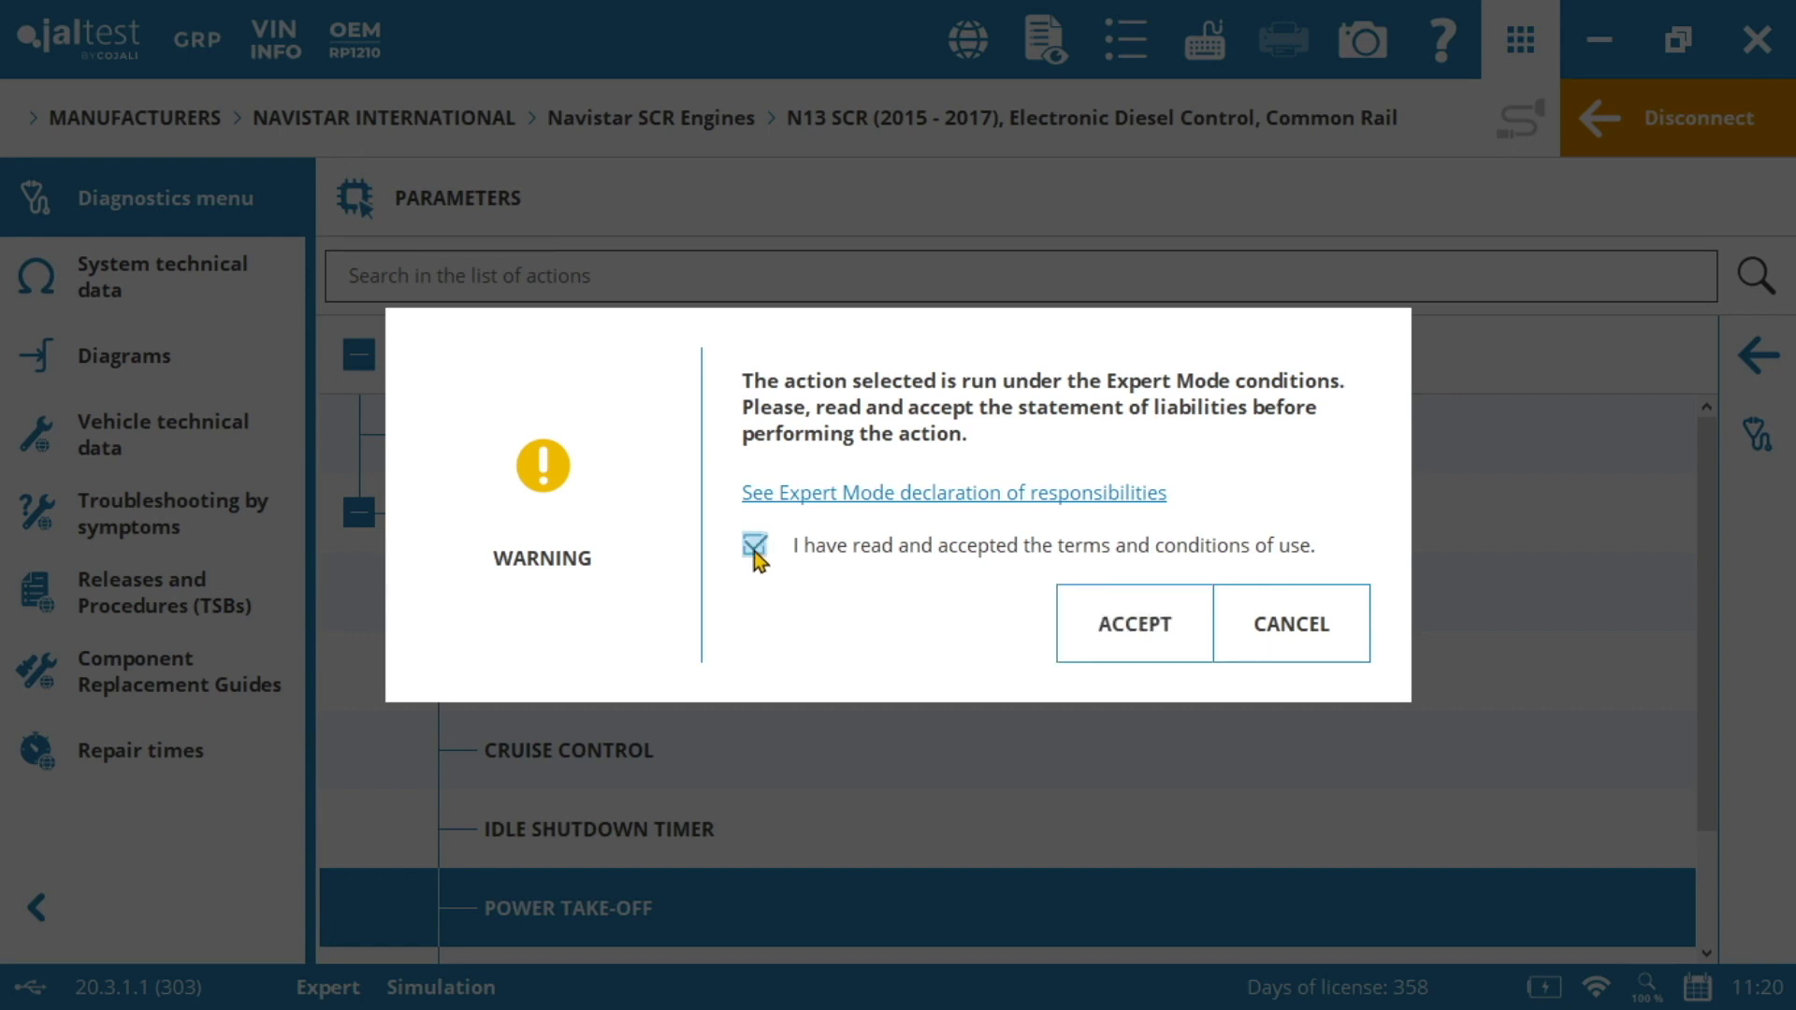
pyautogui.click(1160, 635)
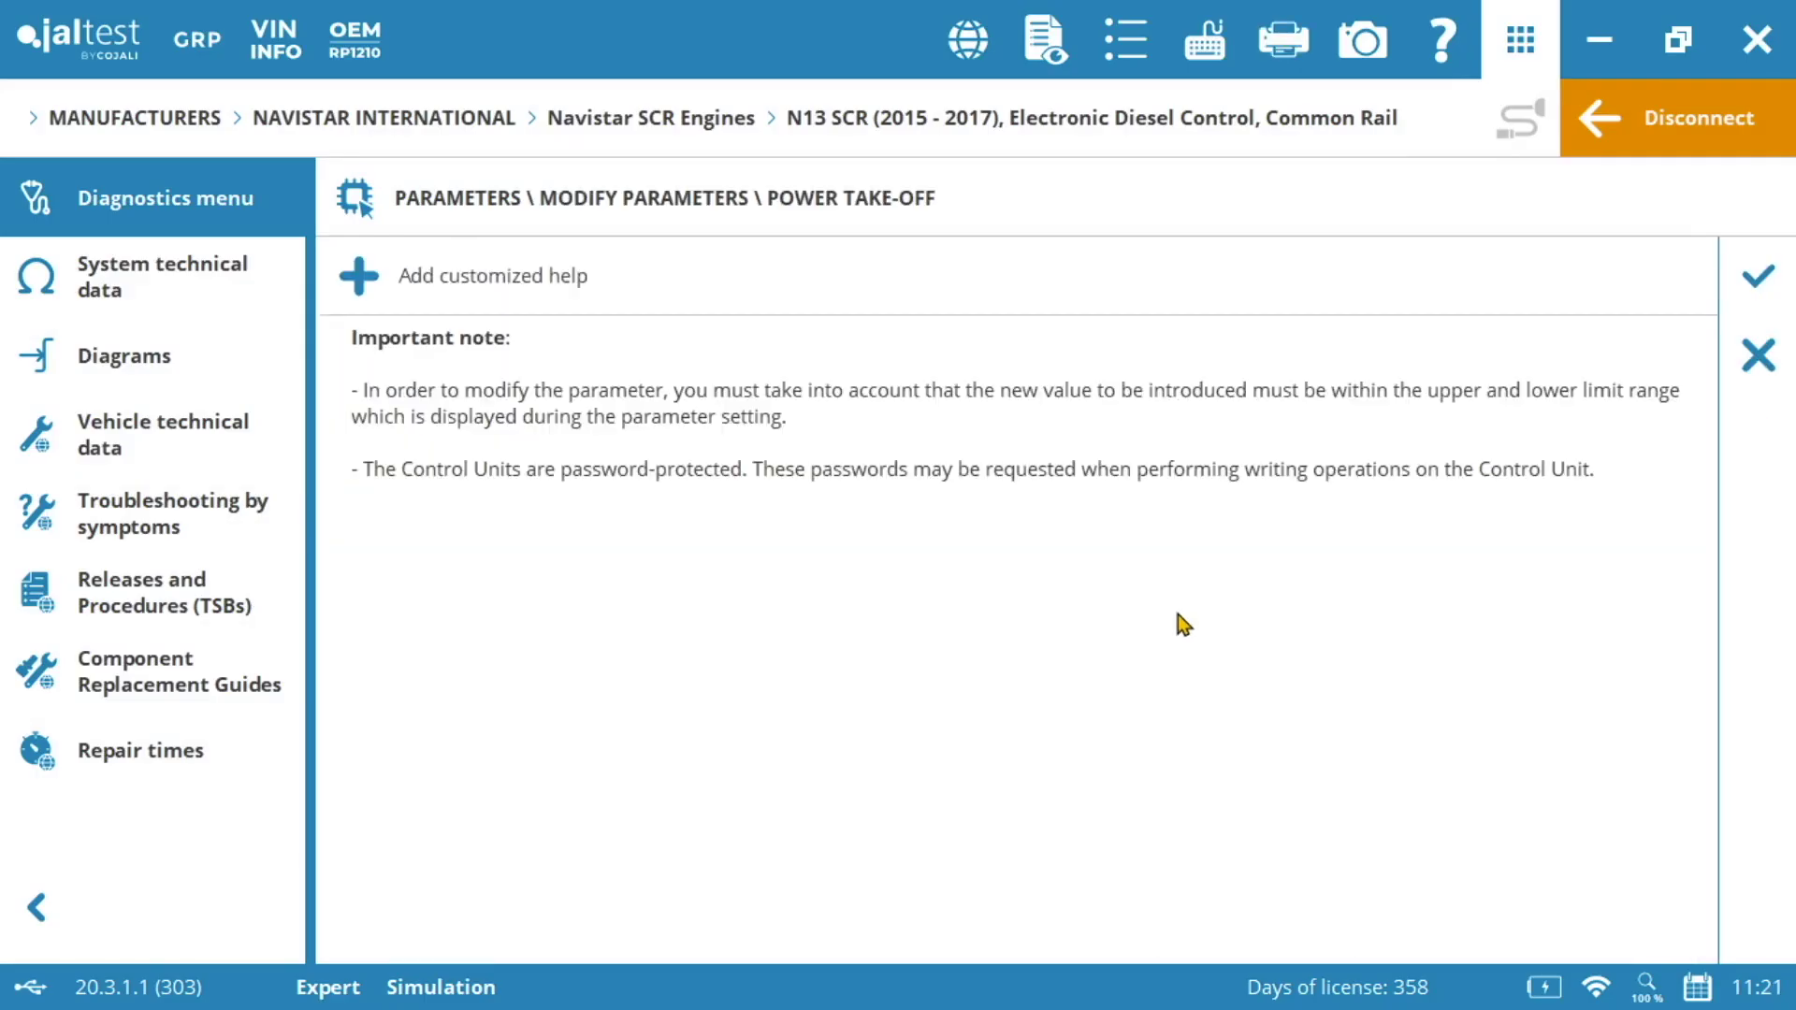
pyautogui.click(1776, 279)
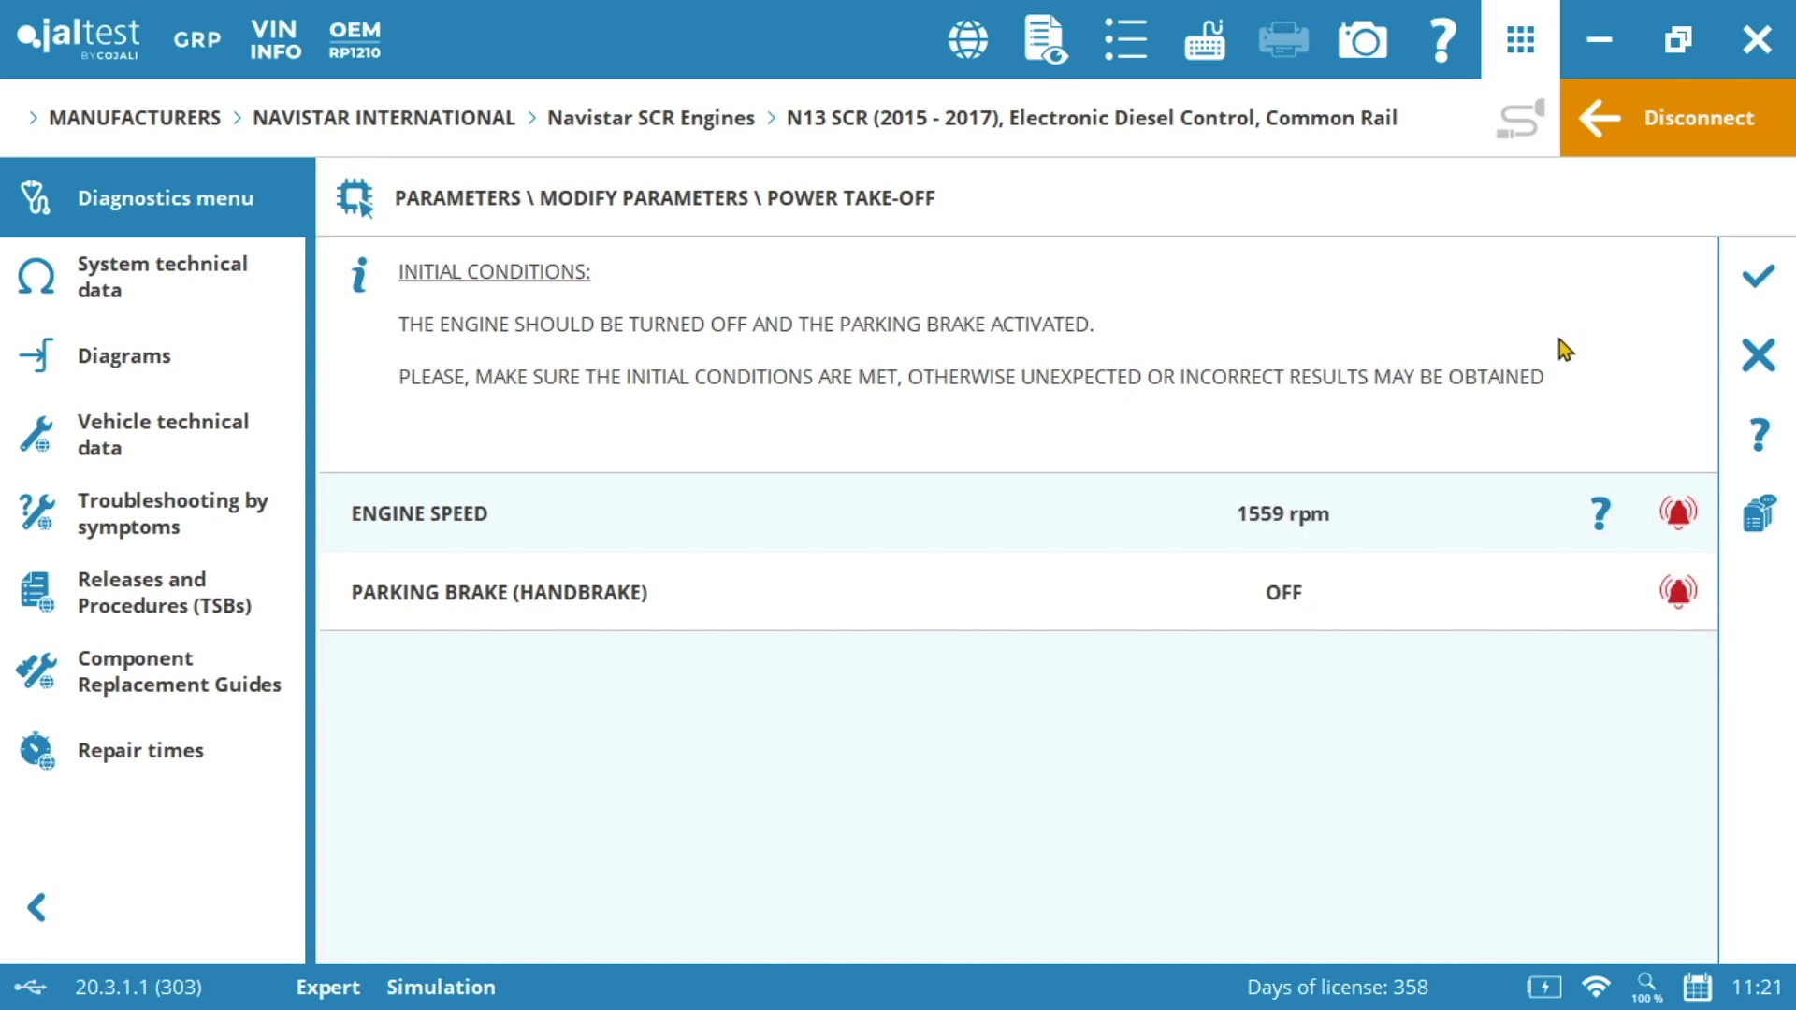
pyautogui.click(1763, 297)
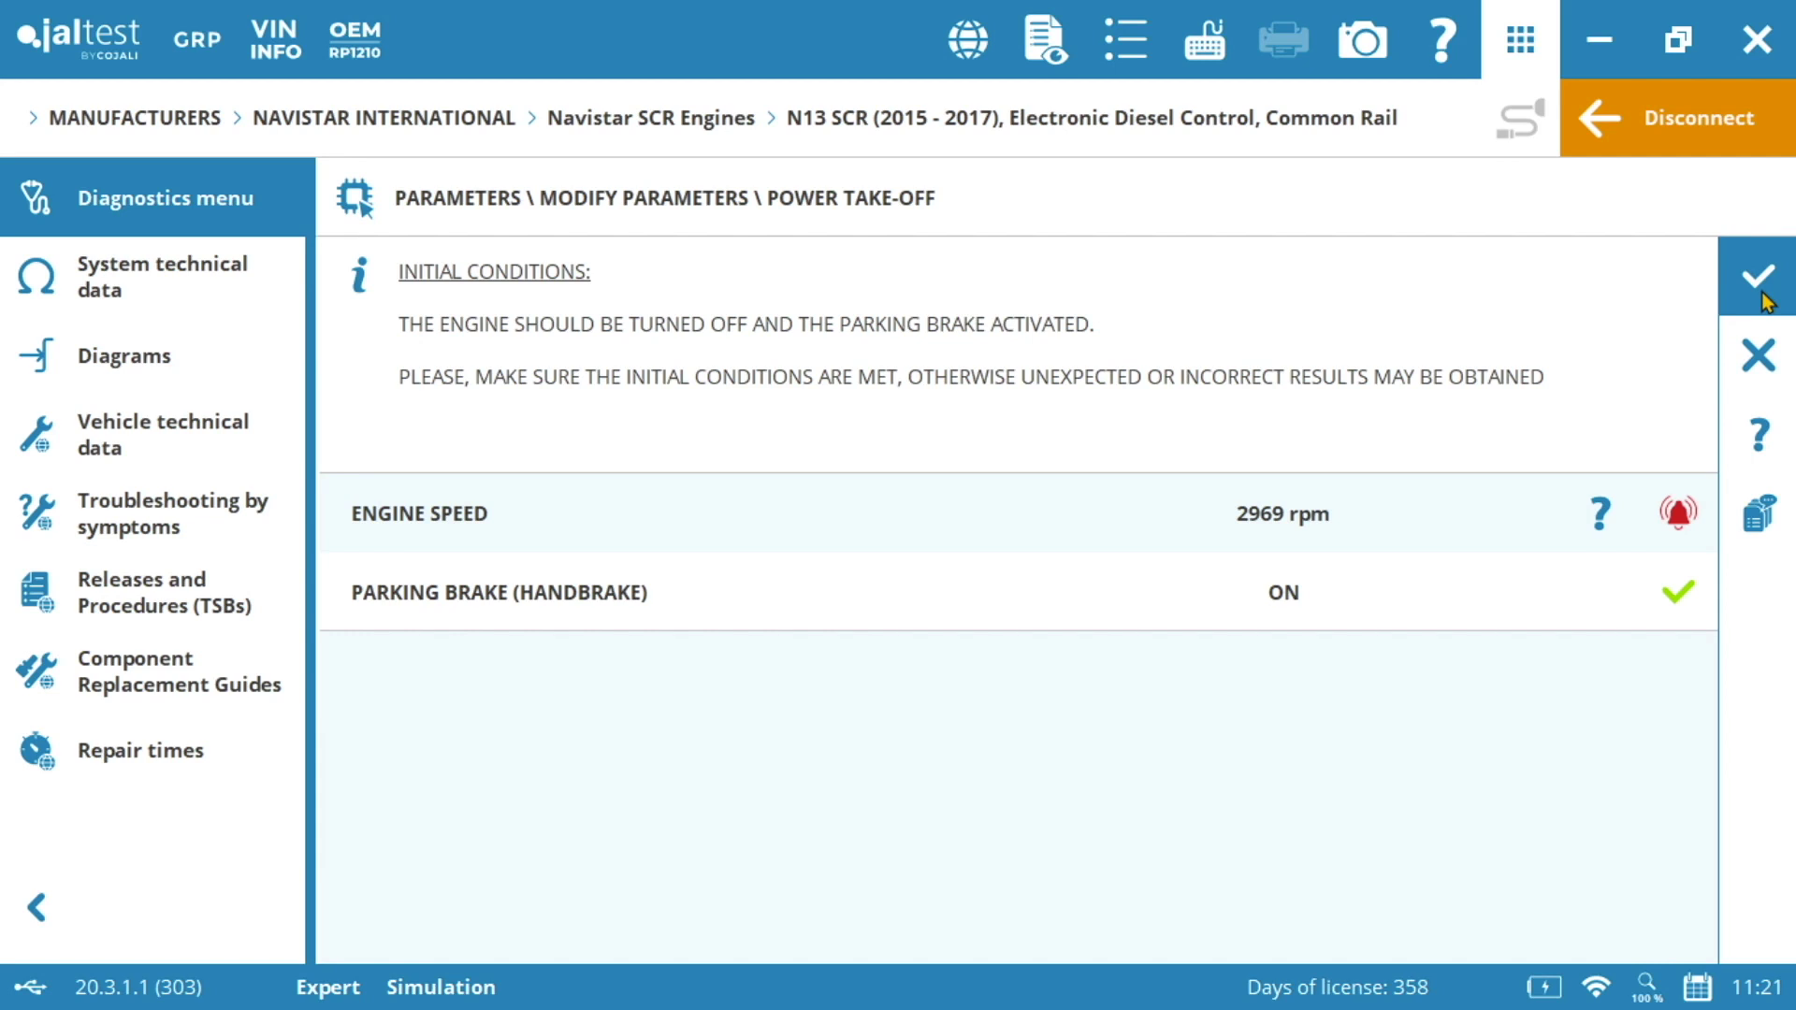
pyautogui.click(1763, 297)
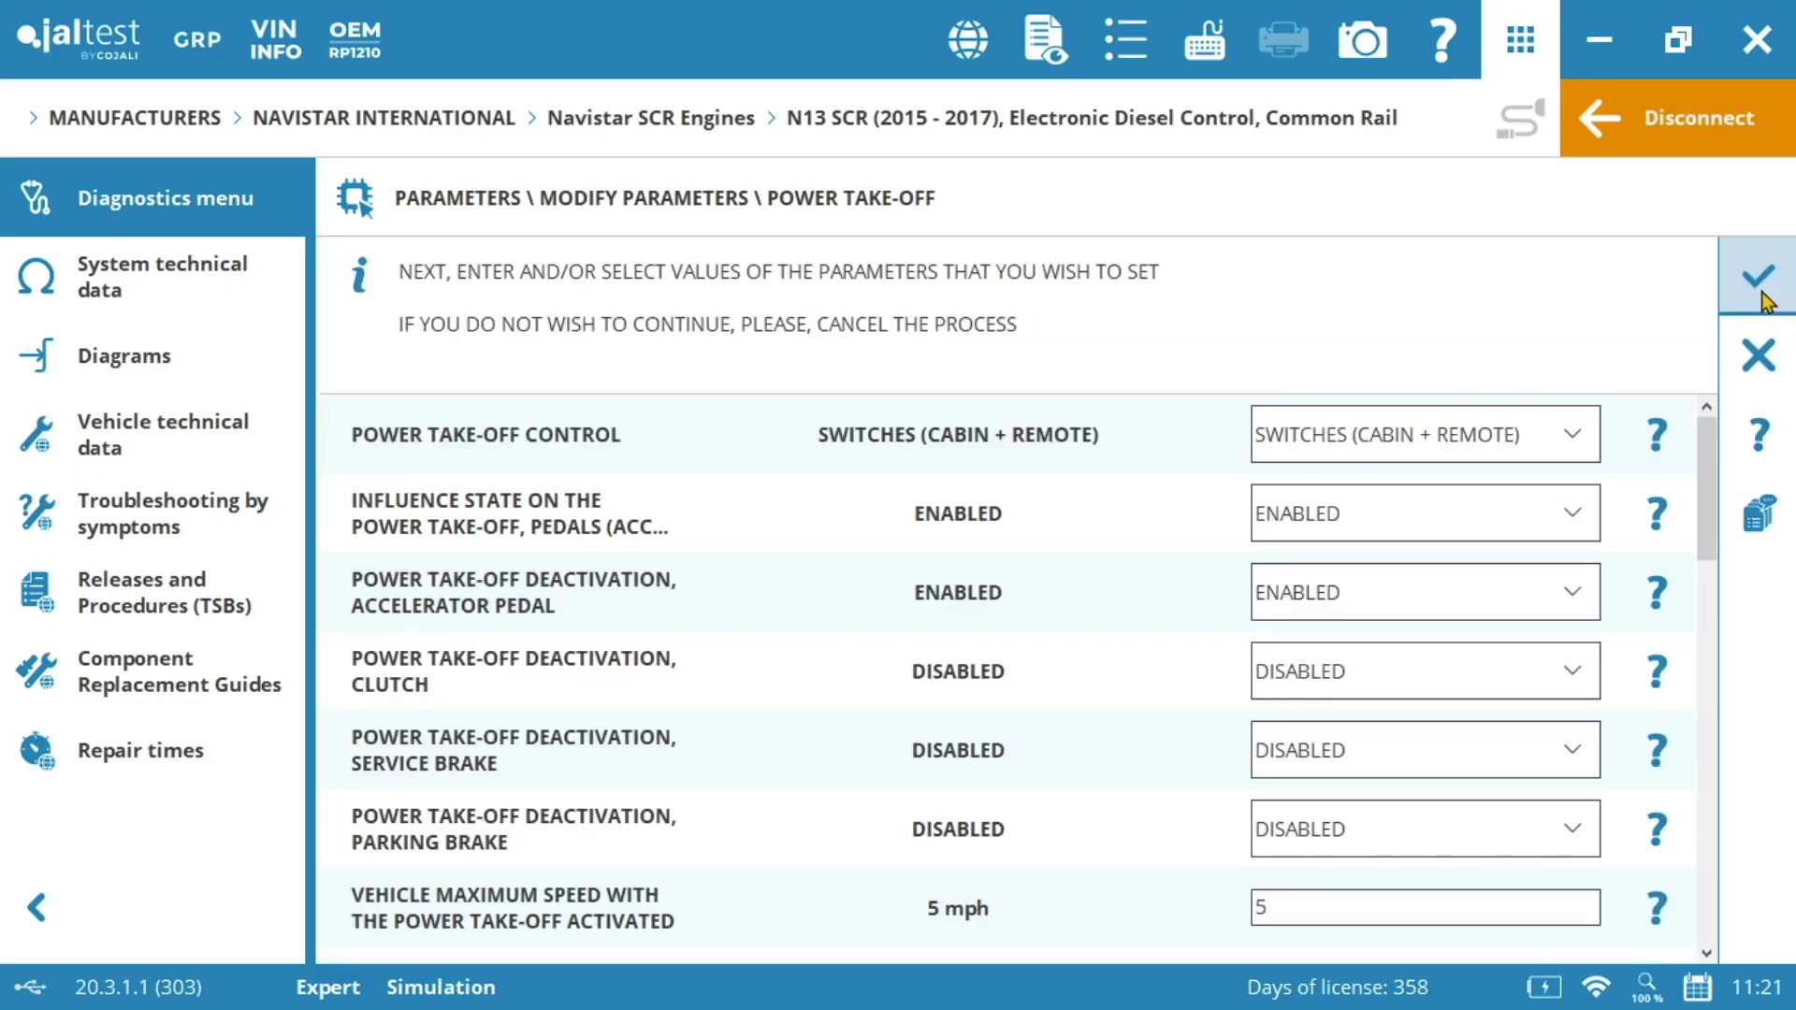
# Examine the Power Take-Off Control options and the speed, rpm, rate and maximum load parameters, down to the cabin switches mode
pyautogui.click(1579, 429)
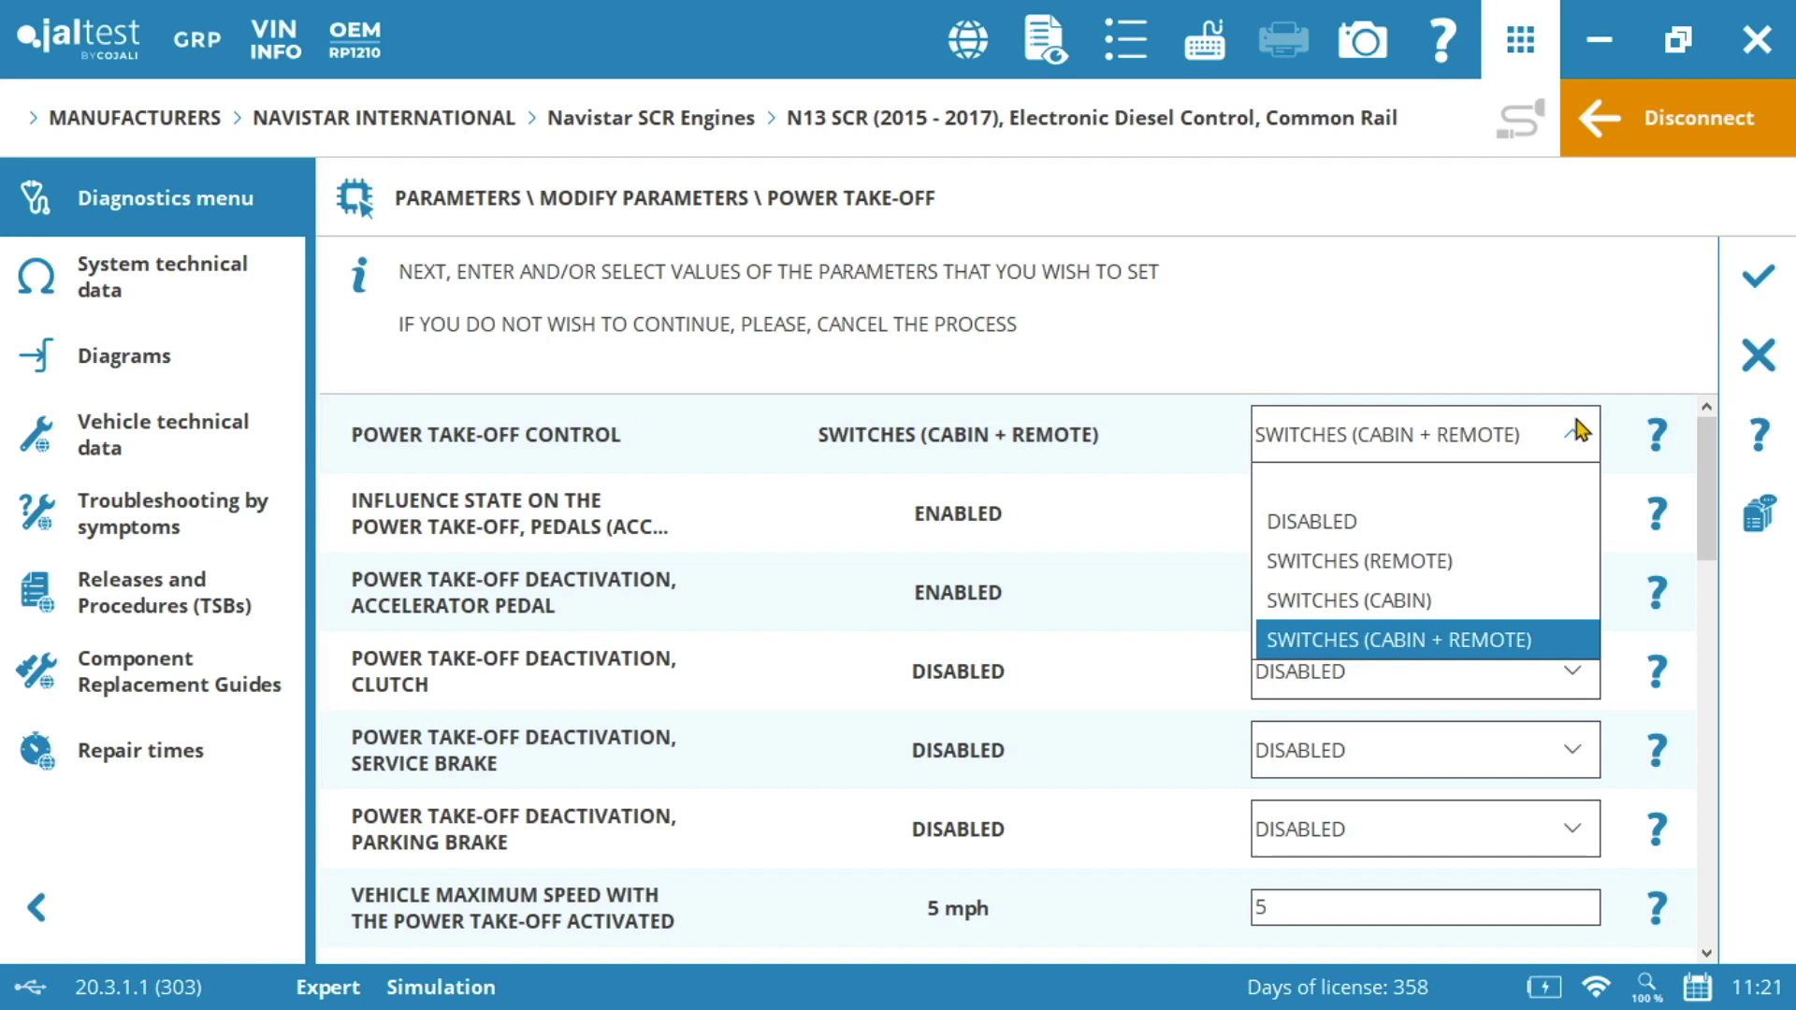
pyautogui.click(1580, 432)
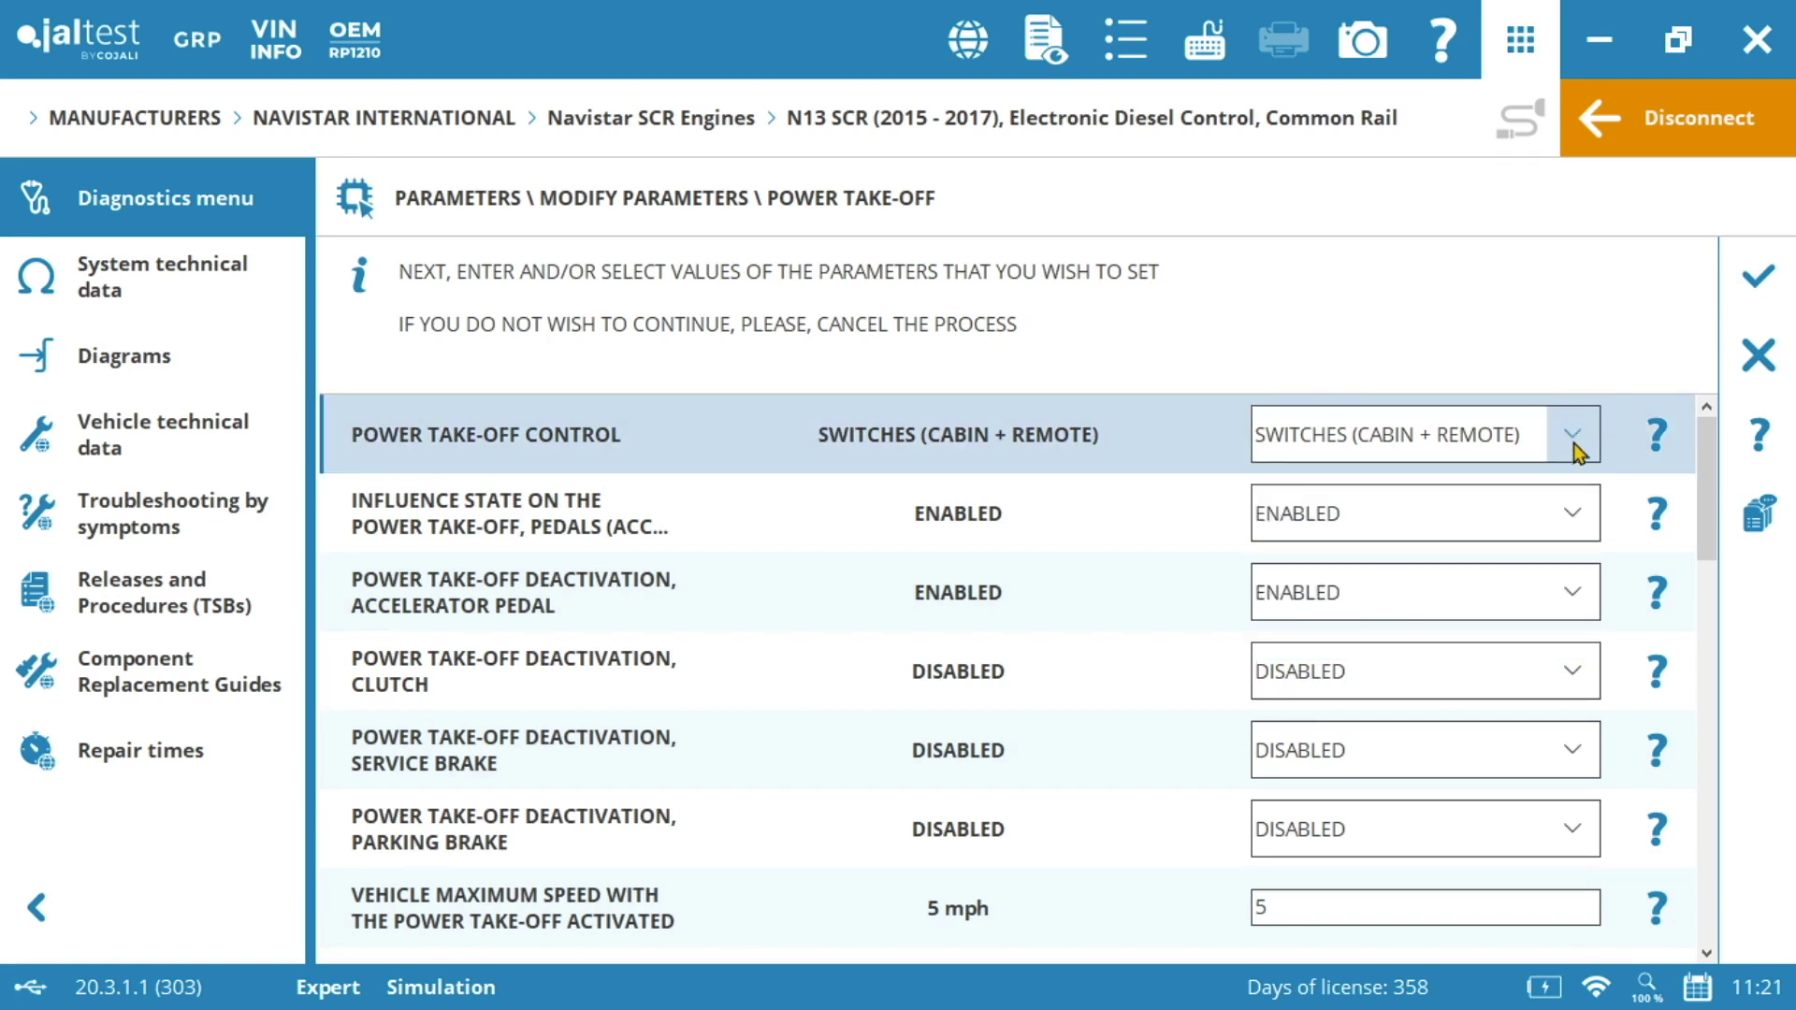
pyautogui.moveTo(1712, 503); pyautogui.dragTo(1705, 576)
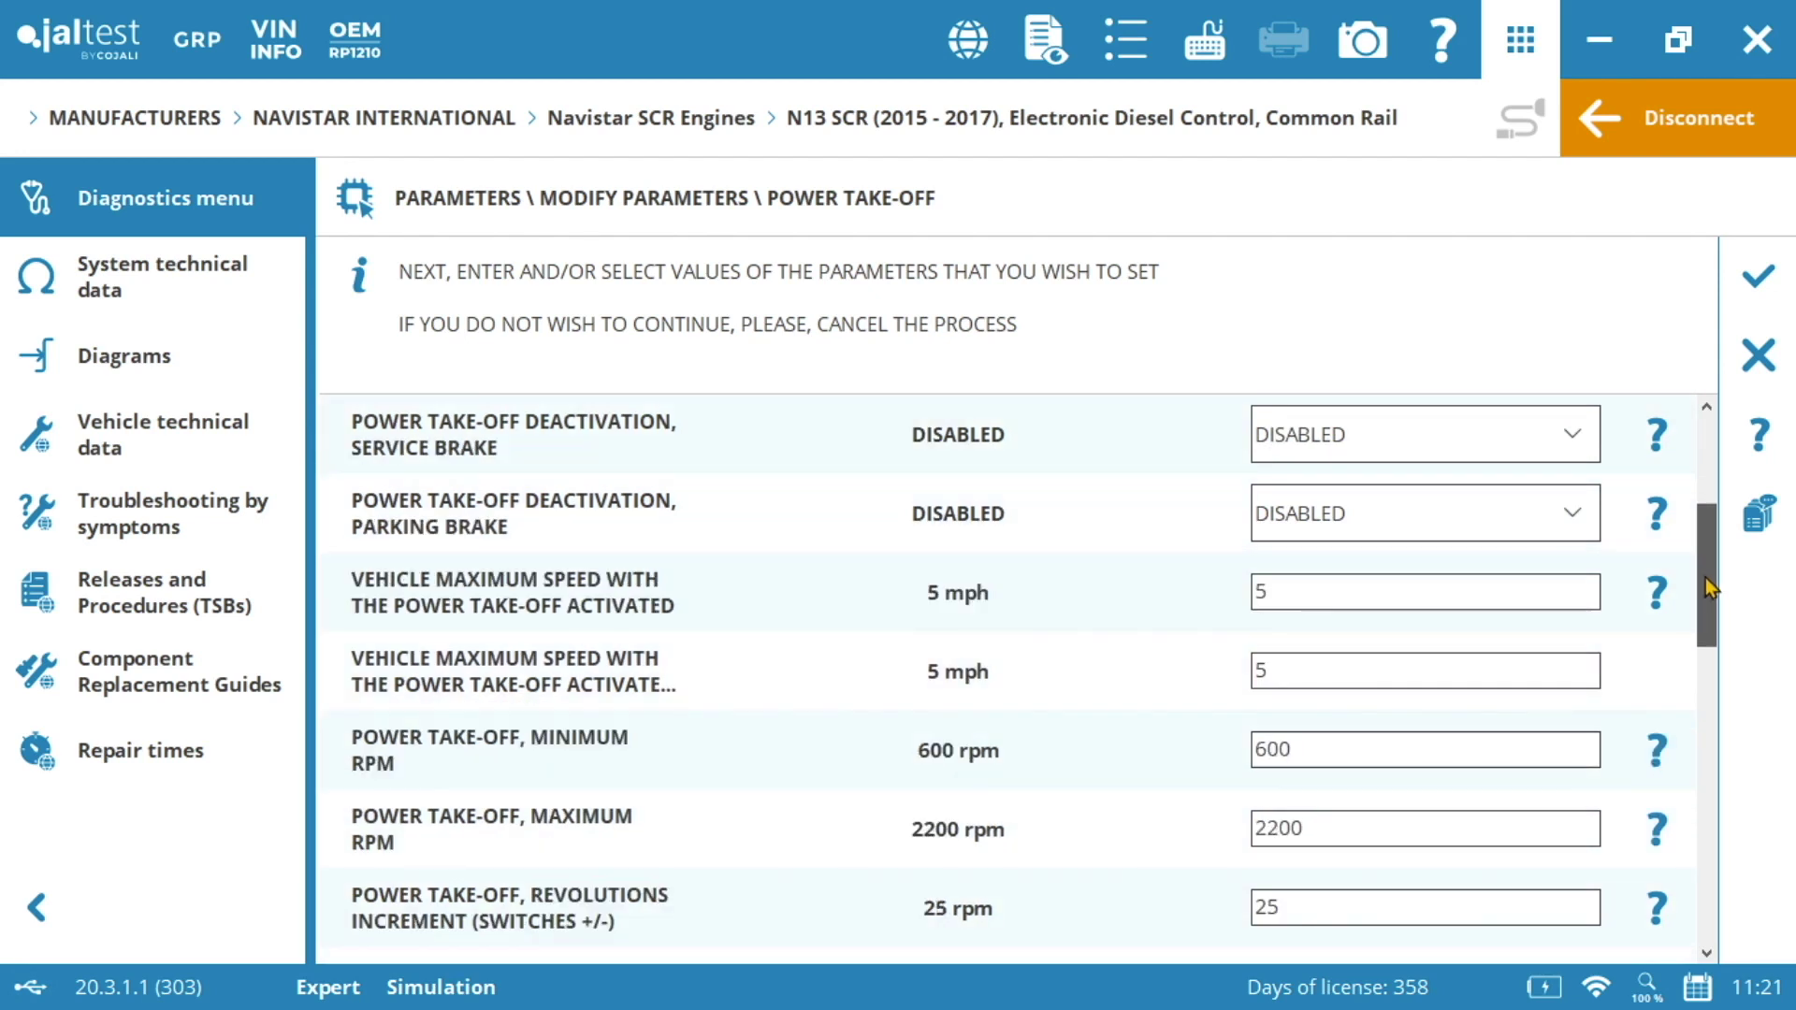
pyautogui.click(1582, 738)
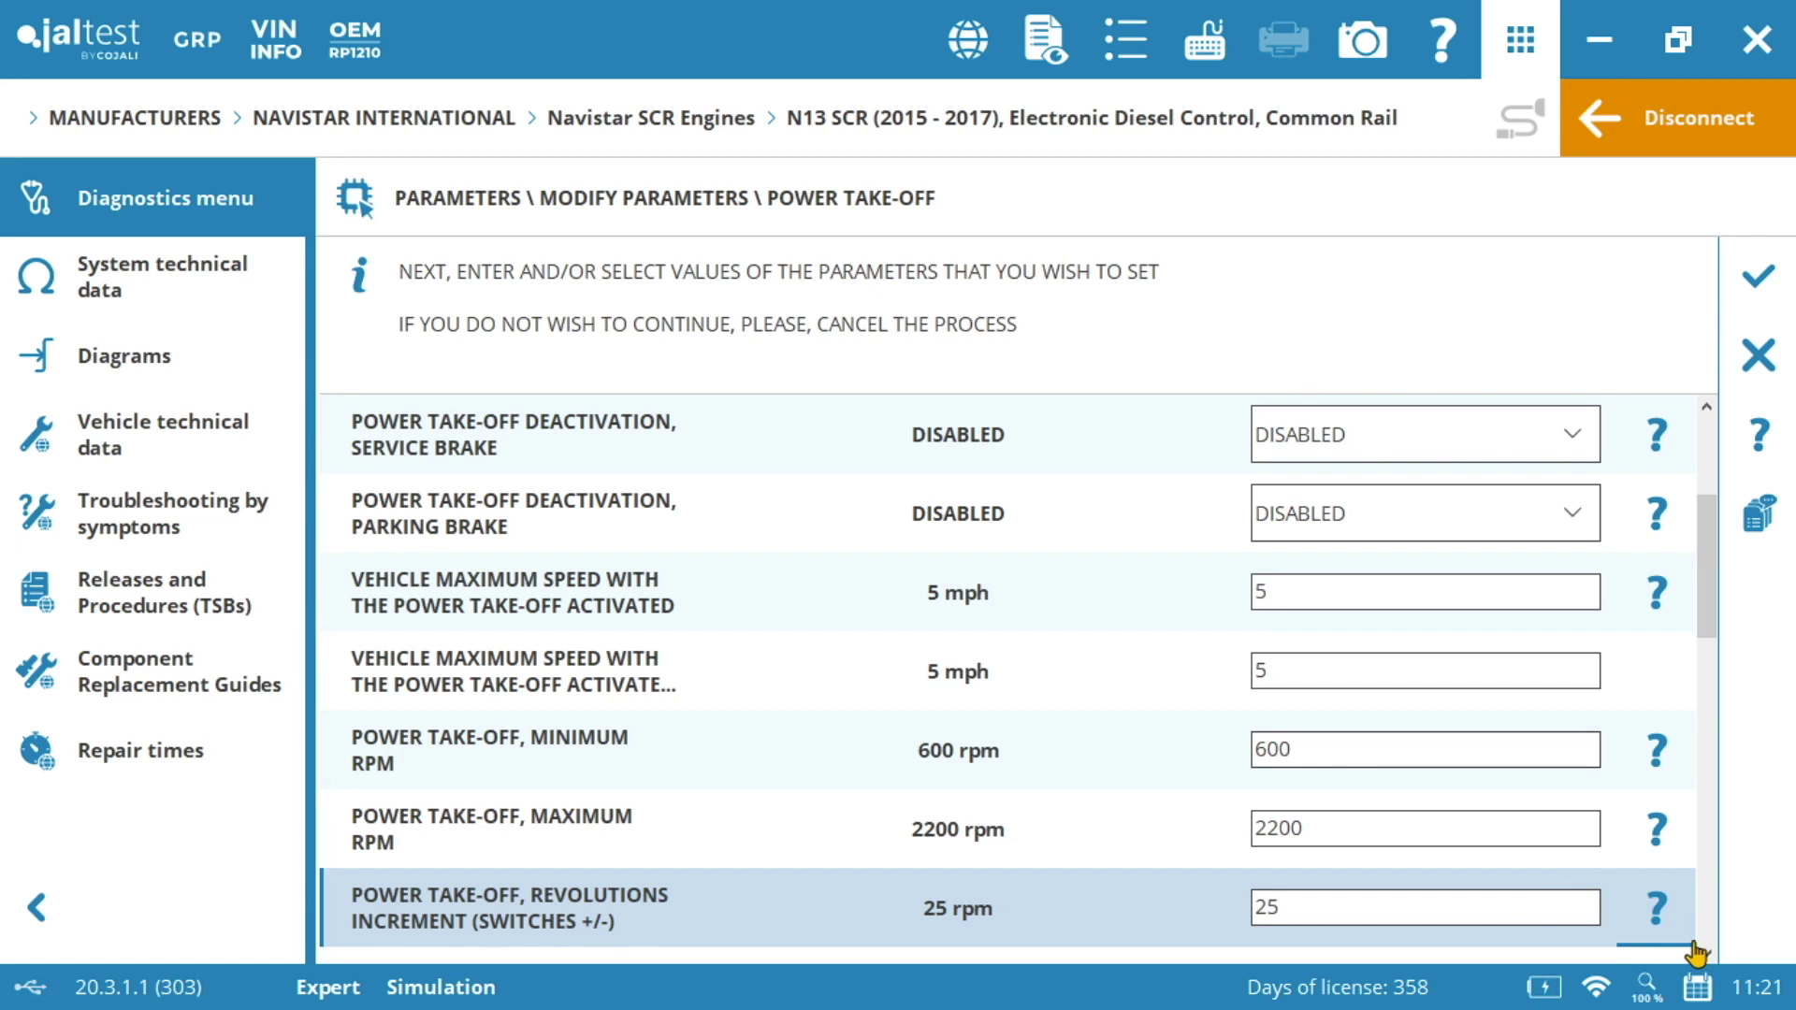
pyautogui.click(1707, 953)
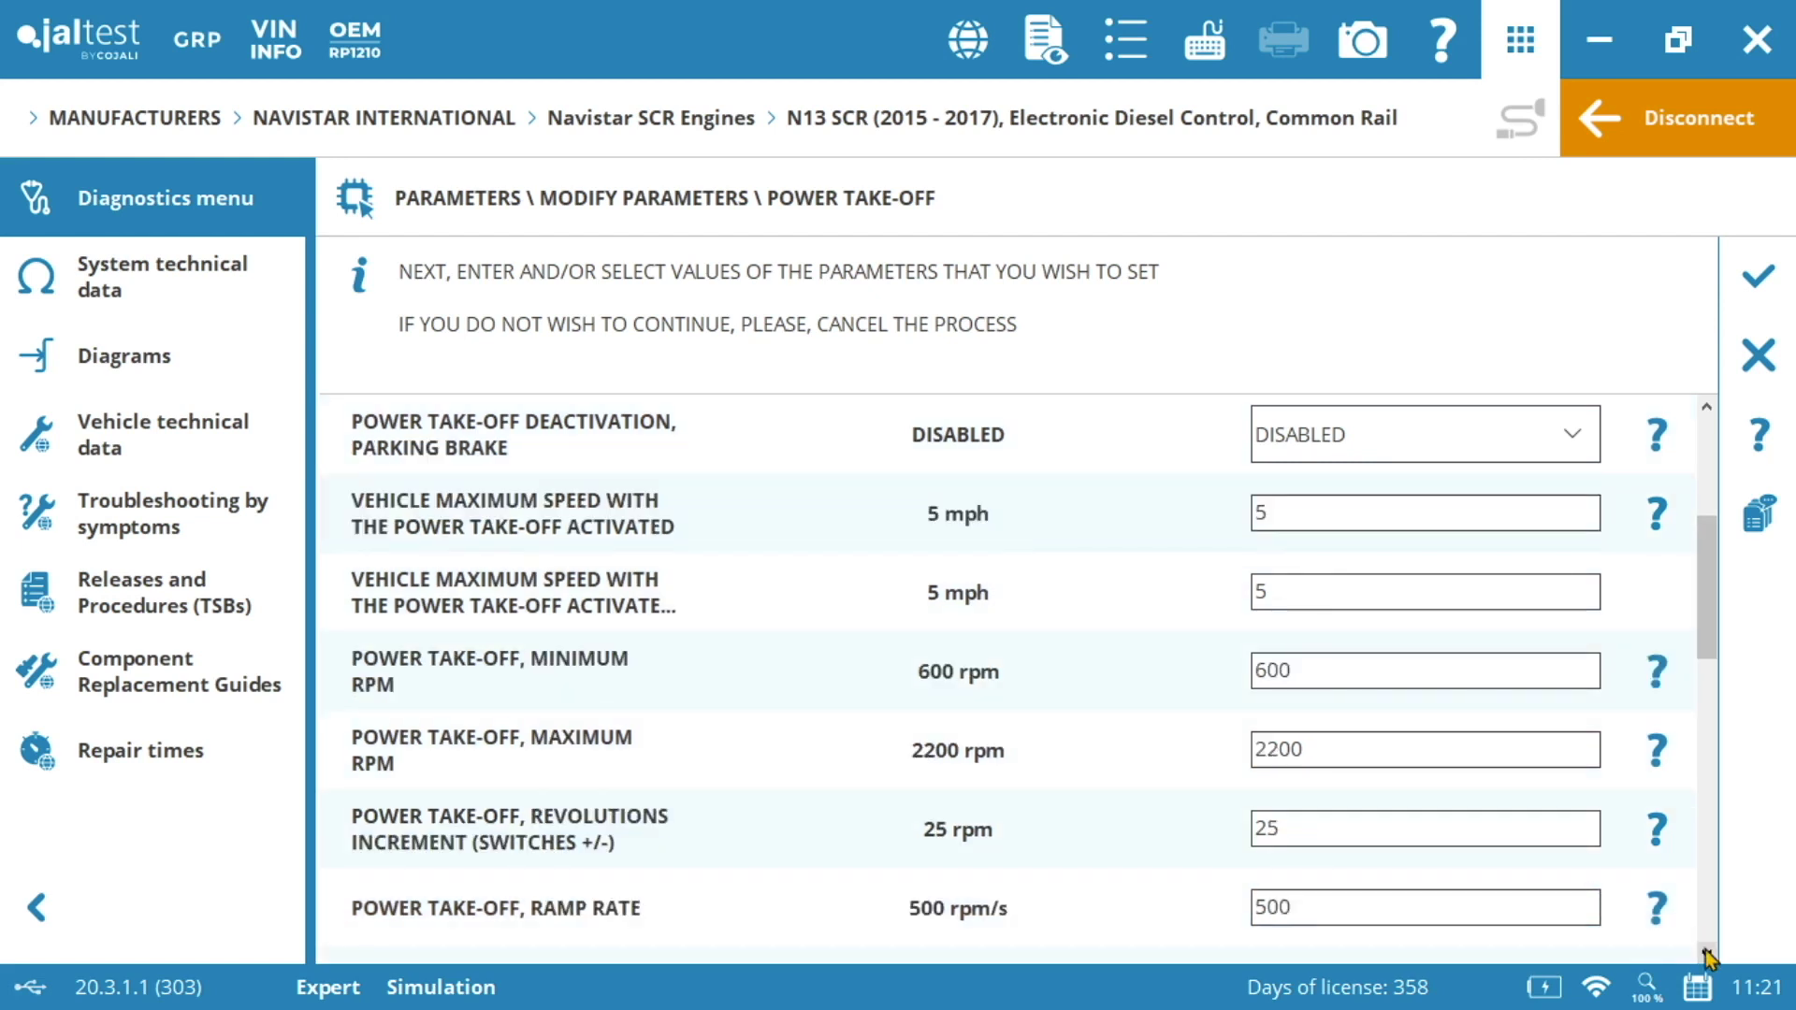
pyautogui.click(1707, 954)
pyautogui.click(1707, 953)
pyautogui.click(1707, 953)
pyautogui.click(1706, 953)
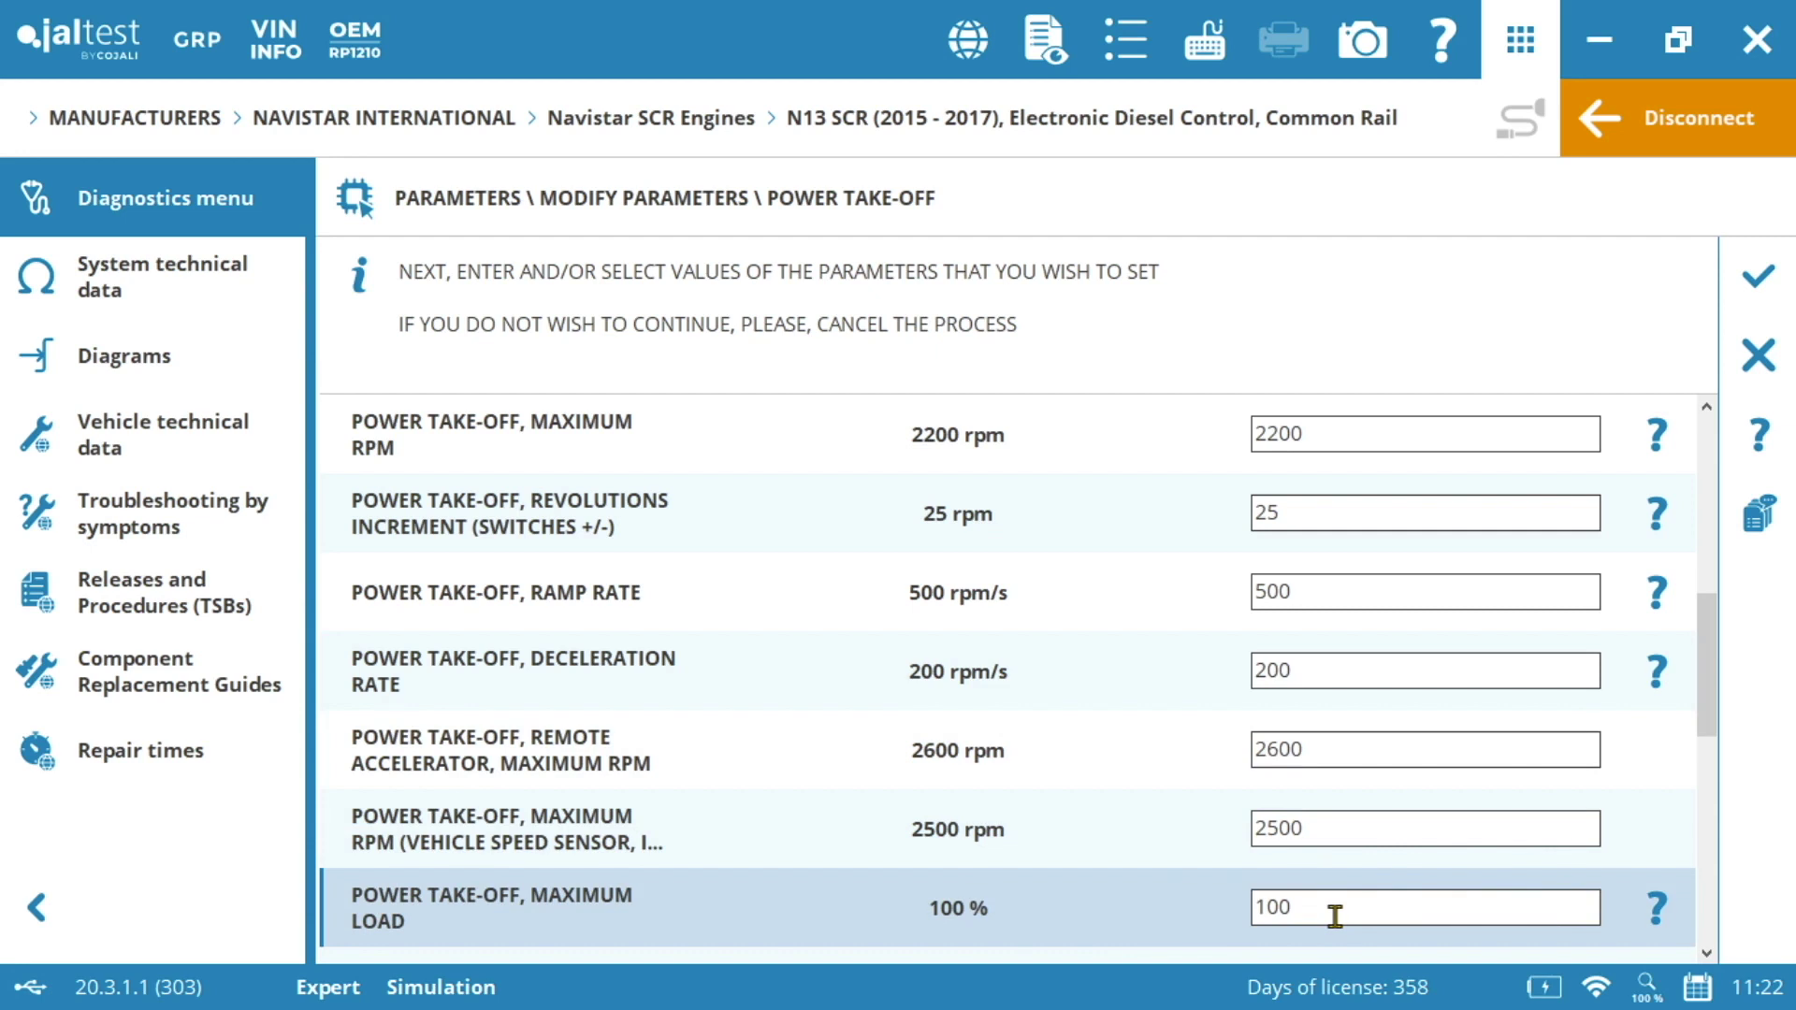
pyautogui.click(1707, 953)
pyautogui.click(1706, 953)
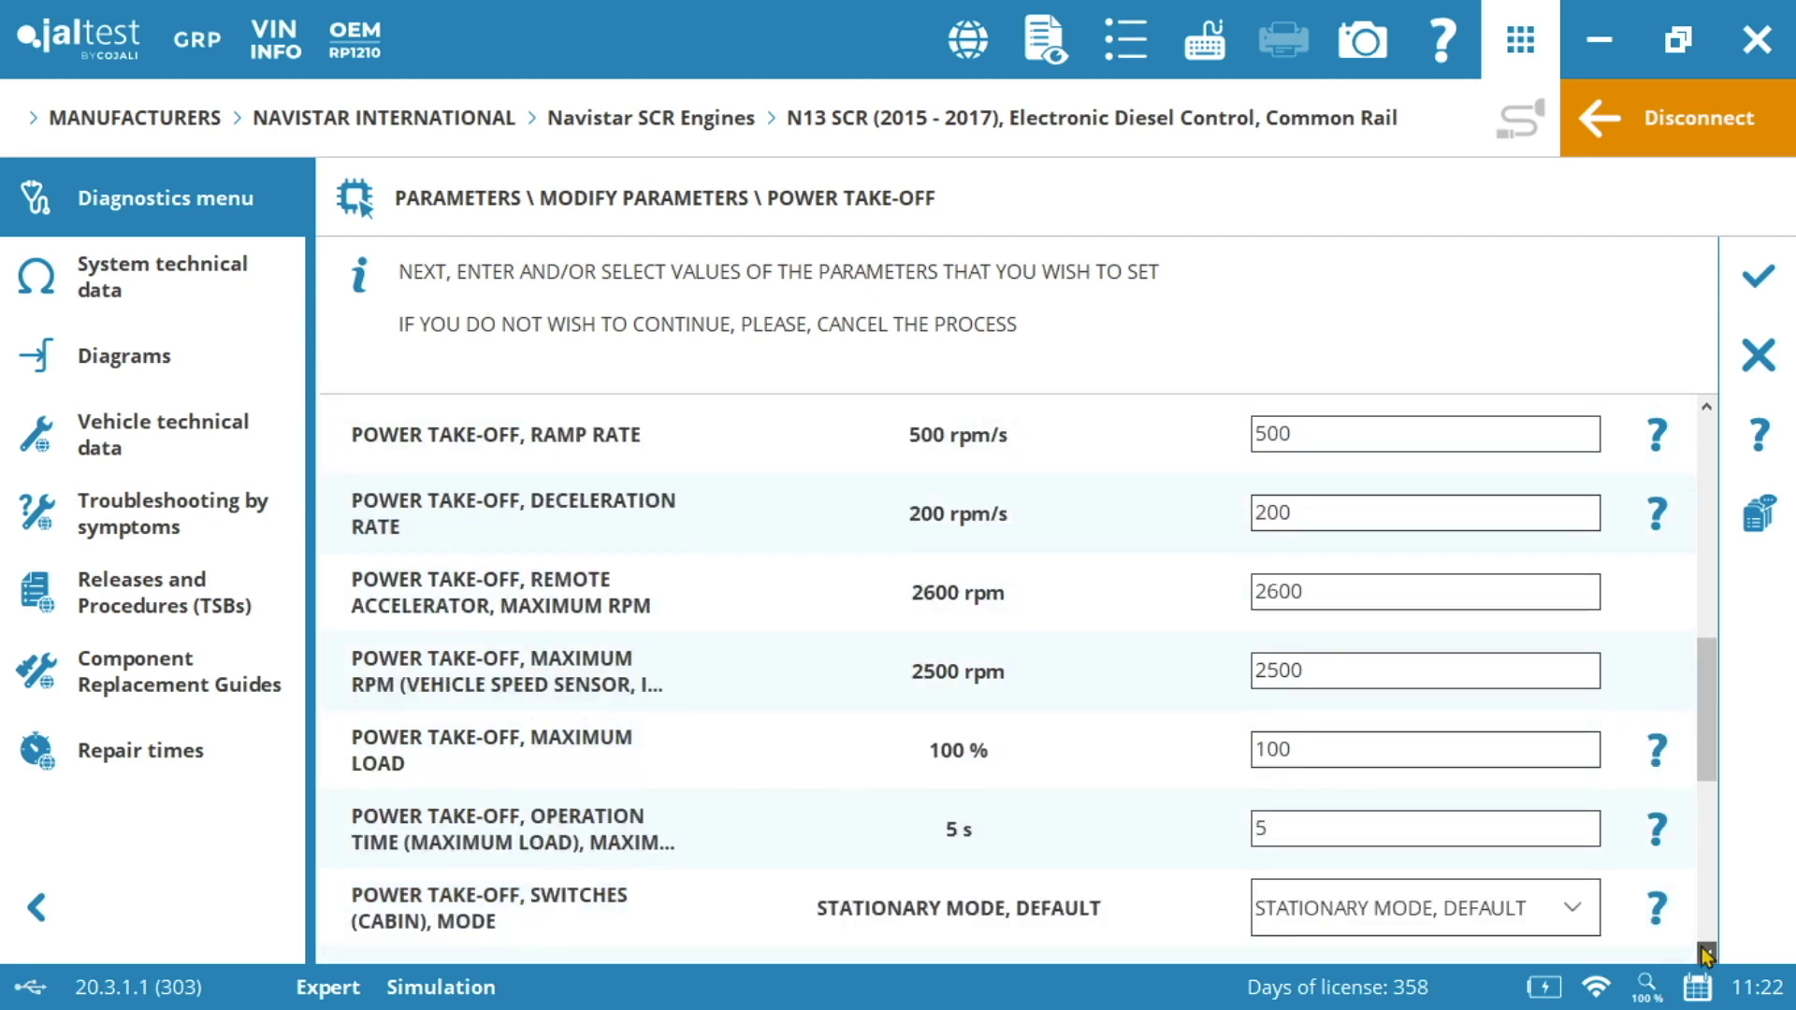
# Examine the power take-off predefined switch values and read the help explanation for Switch 4
pyautogui.click(1707, 953)
pyautogui.click(1706, 953)
pyautogui.click(1707, 953)
pyautogui.click(1707, 953)
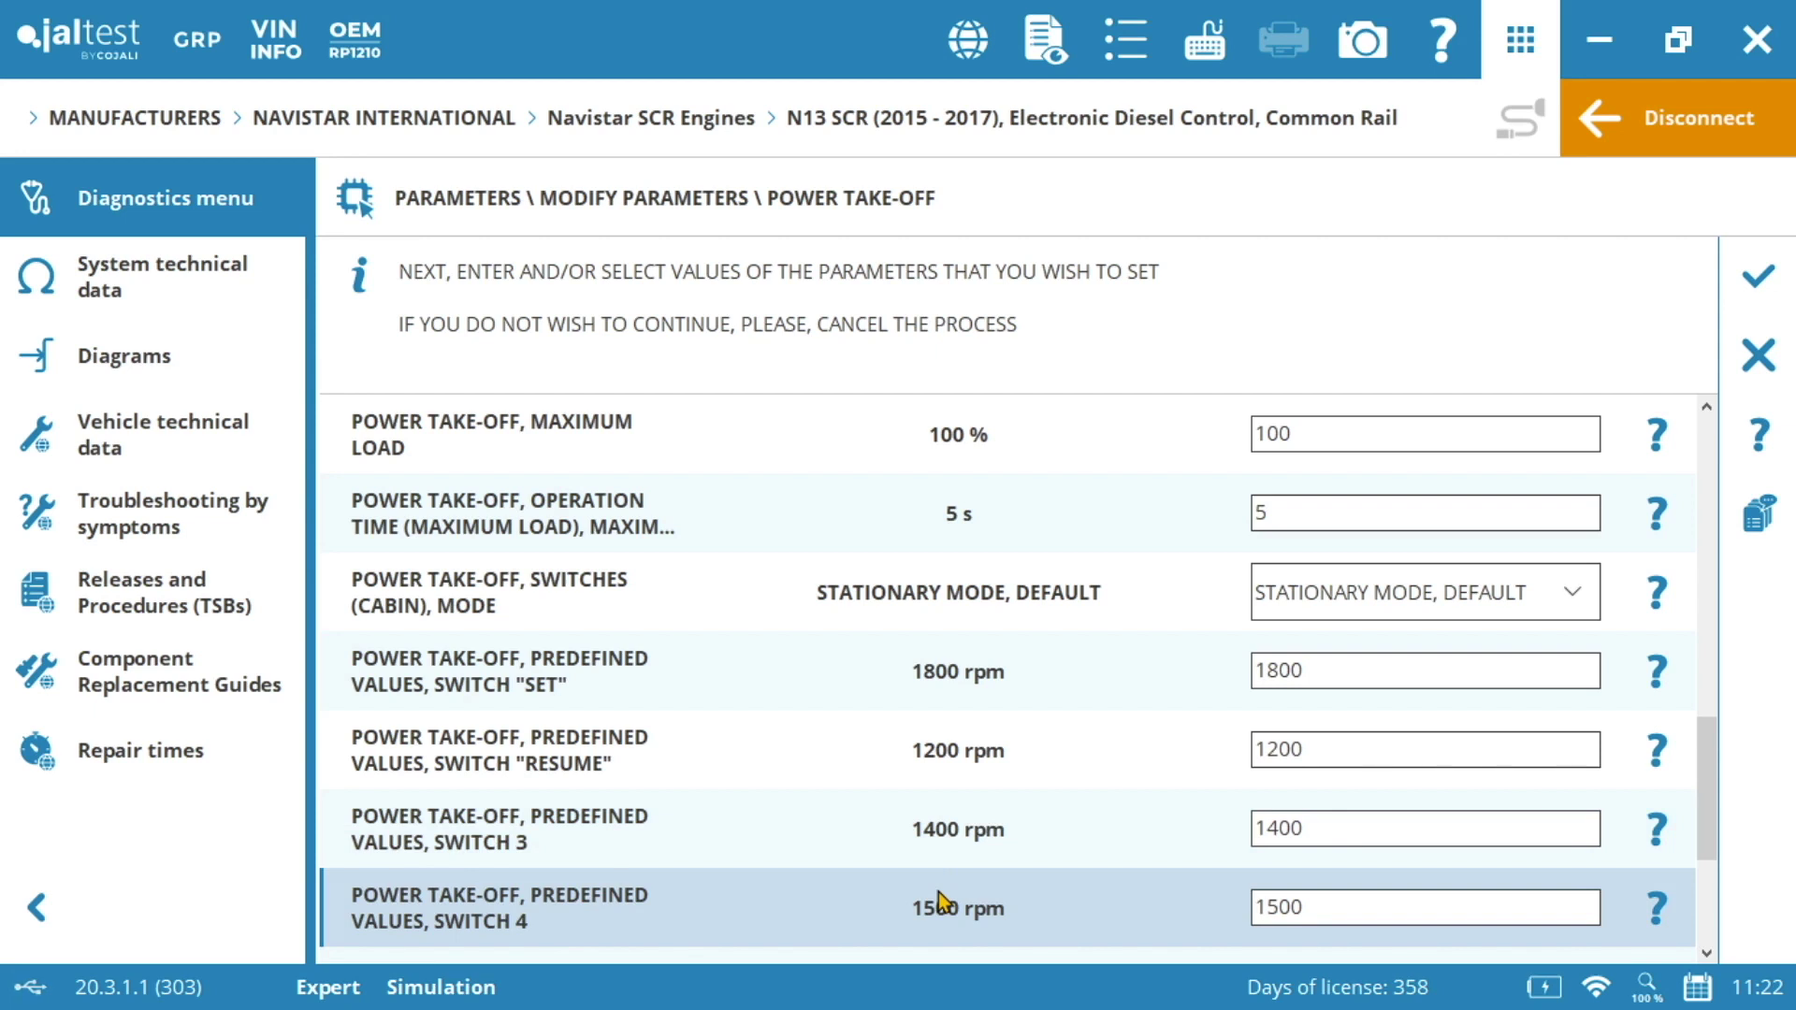
pyautogui.click(1666, 919)
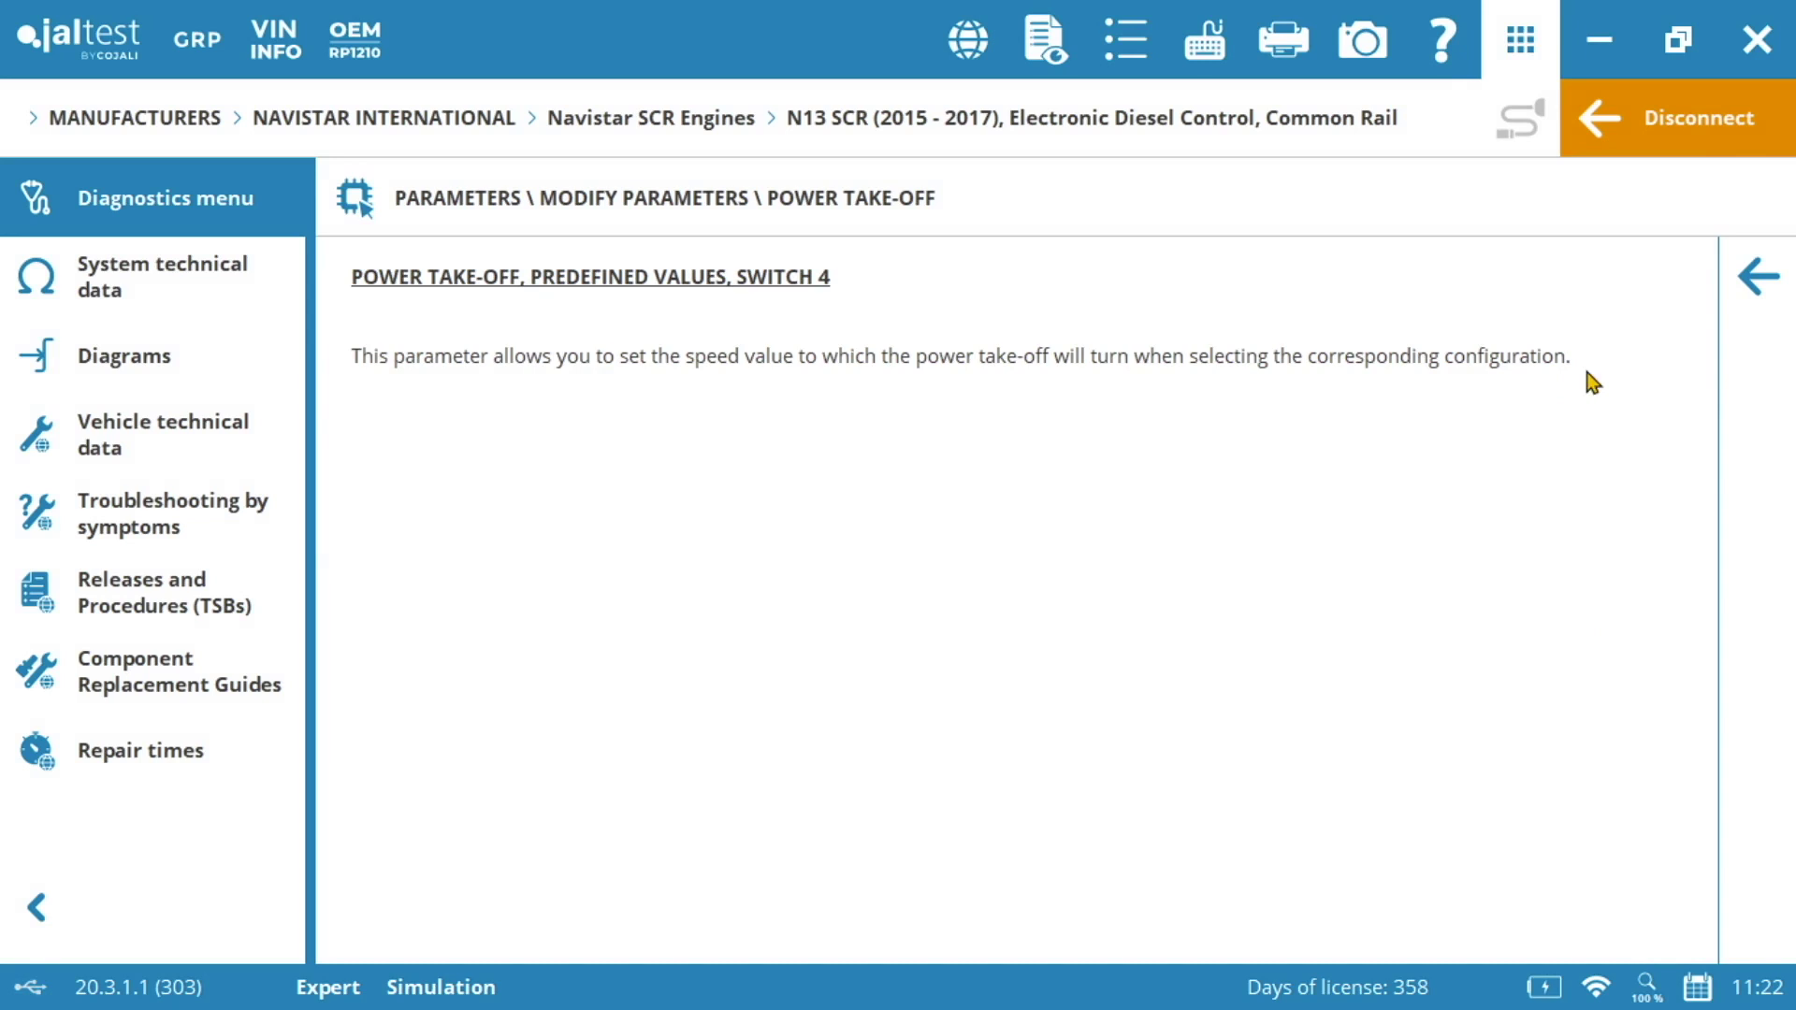
pyautogui.click(1757, 292)
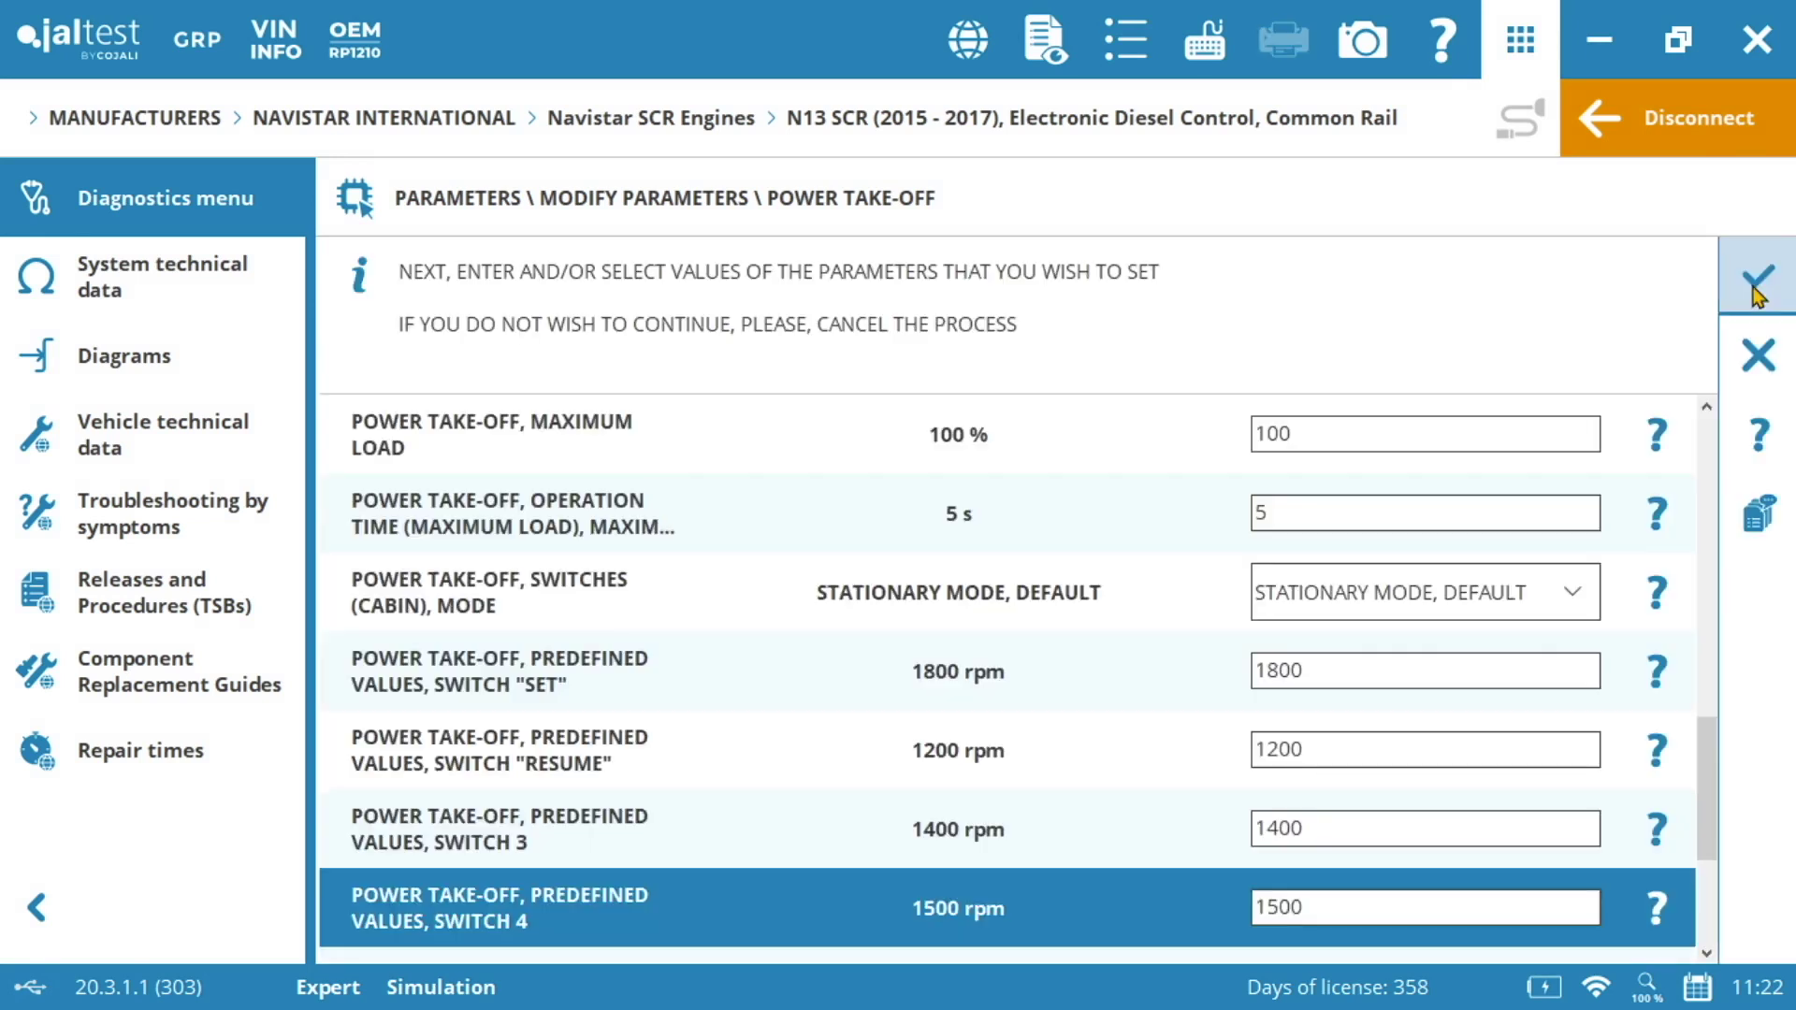
# Disconnect from the N13 SCR system and return to the home screen without saving the diagnostic report
pyautogui.click(1697, 126)
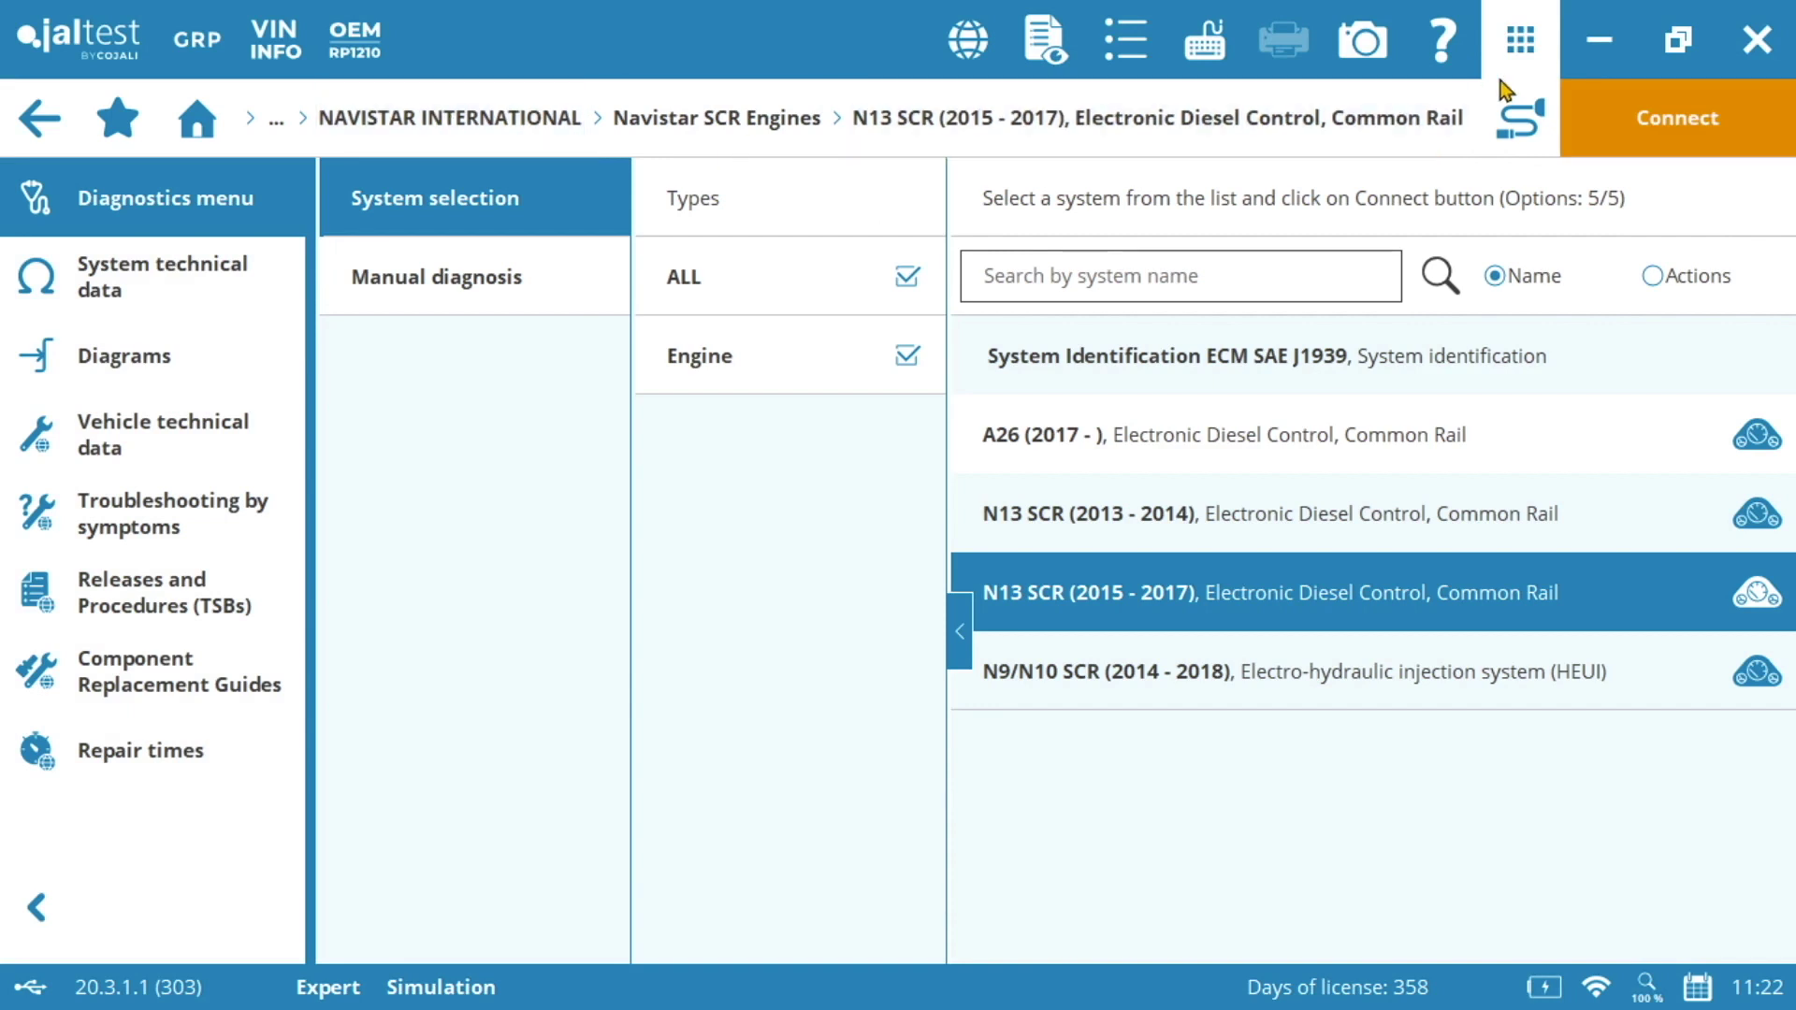
pyautogui.click(196, 118)
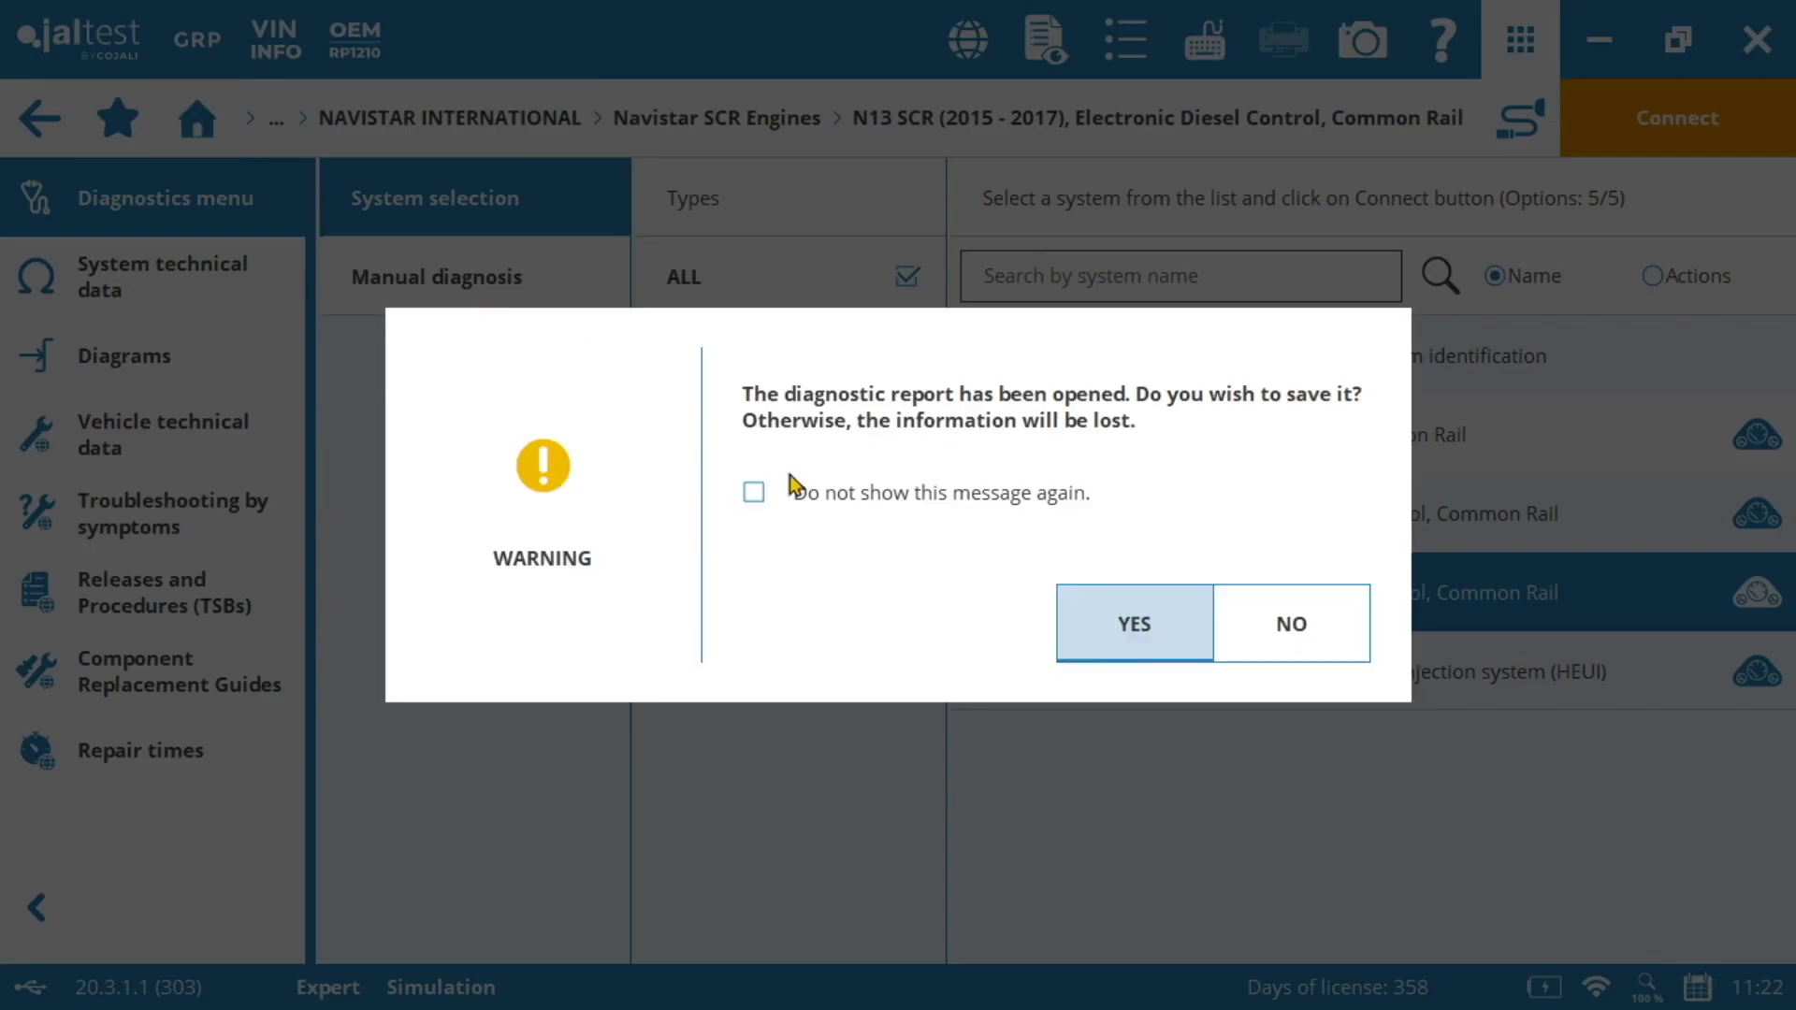
pyautogui.click(1277, 642)
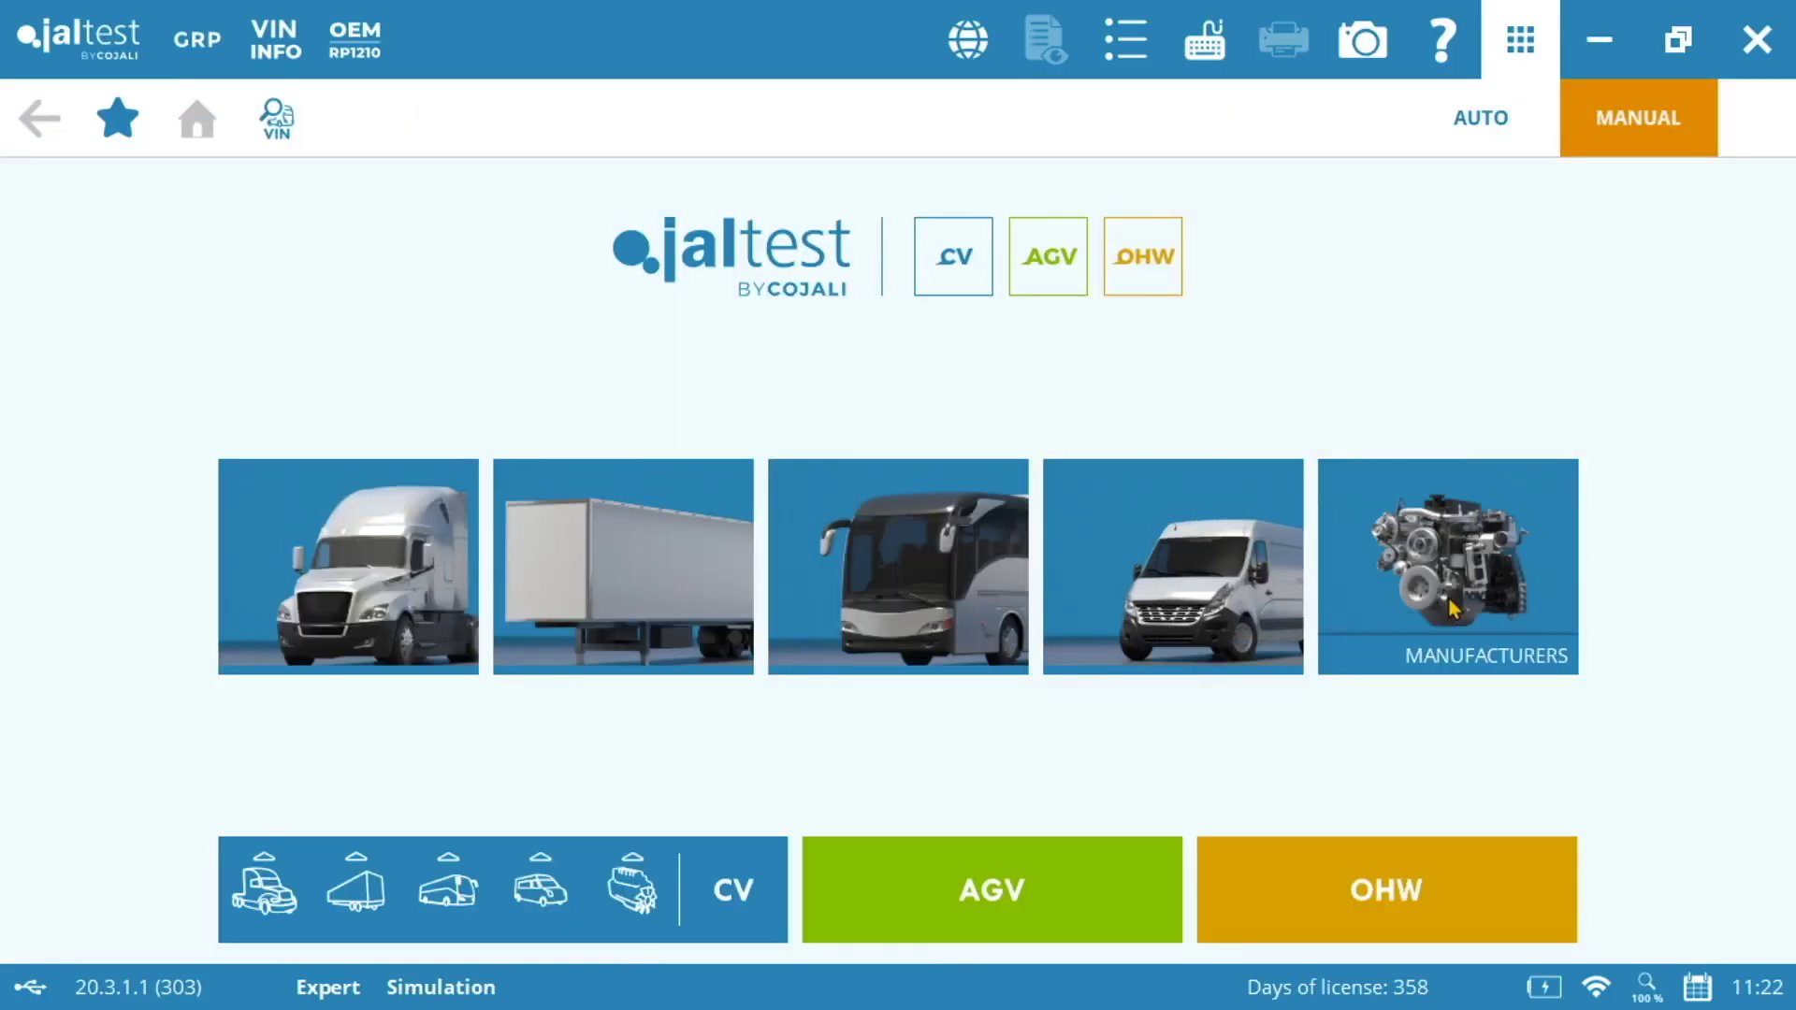
# Select the ISX 11.9/15 CM2350 system from the Cummins IS family's ISX model under Manufacturers
pyautogui.click(1453, 608)
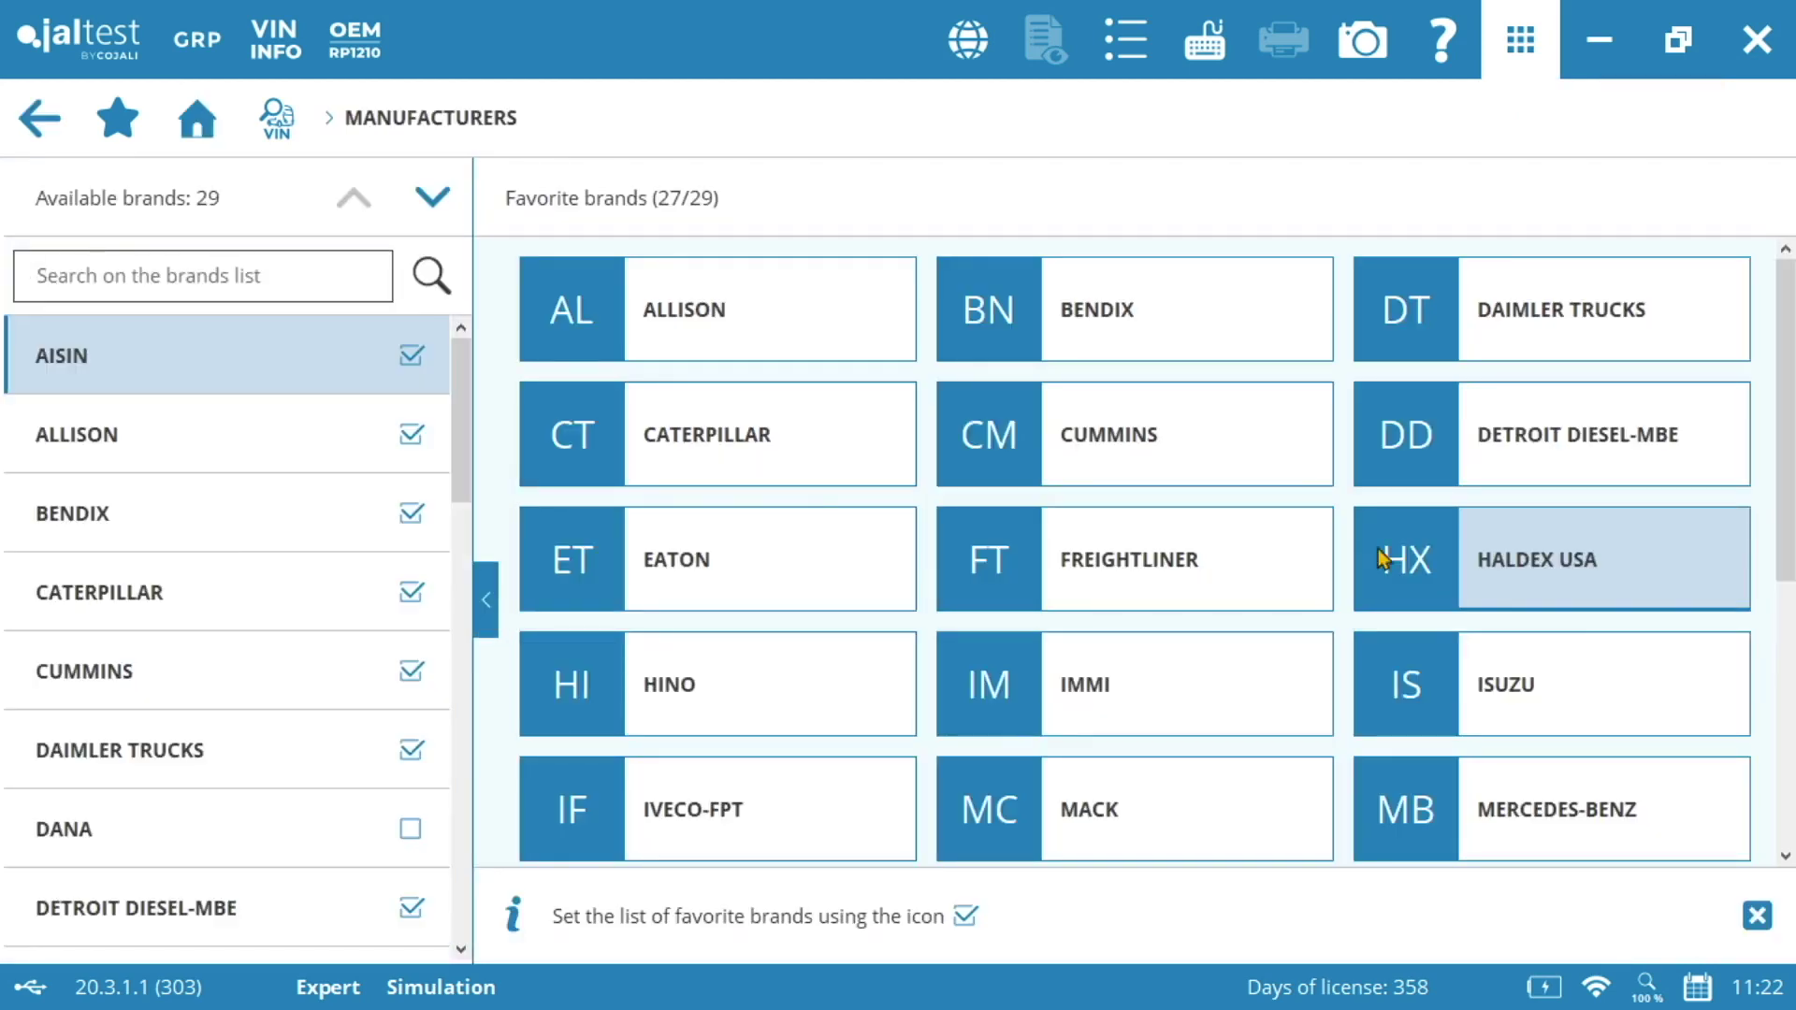
pyautogui.click(1228, 451)
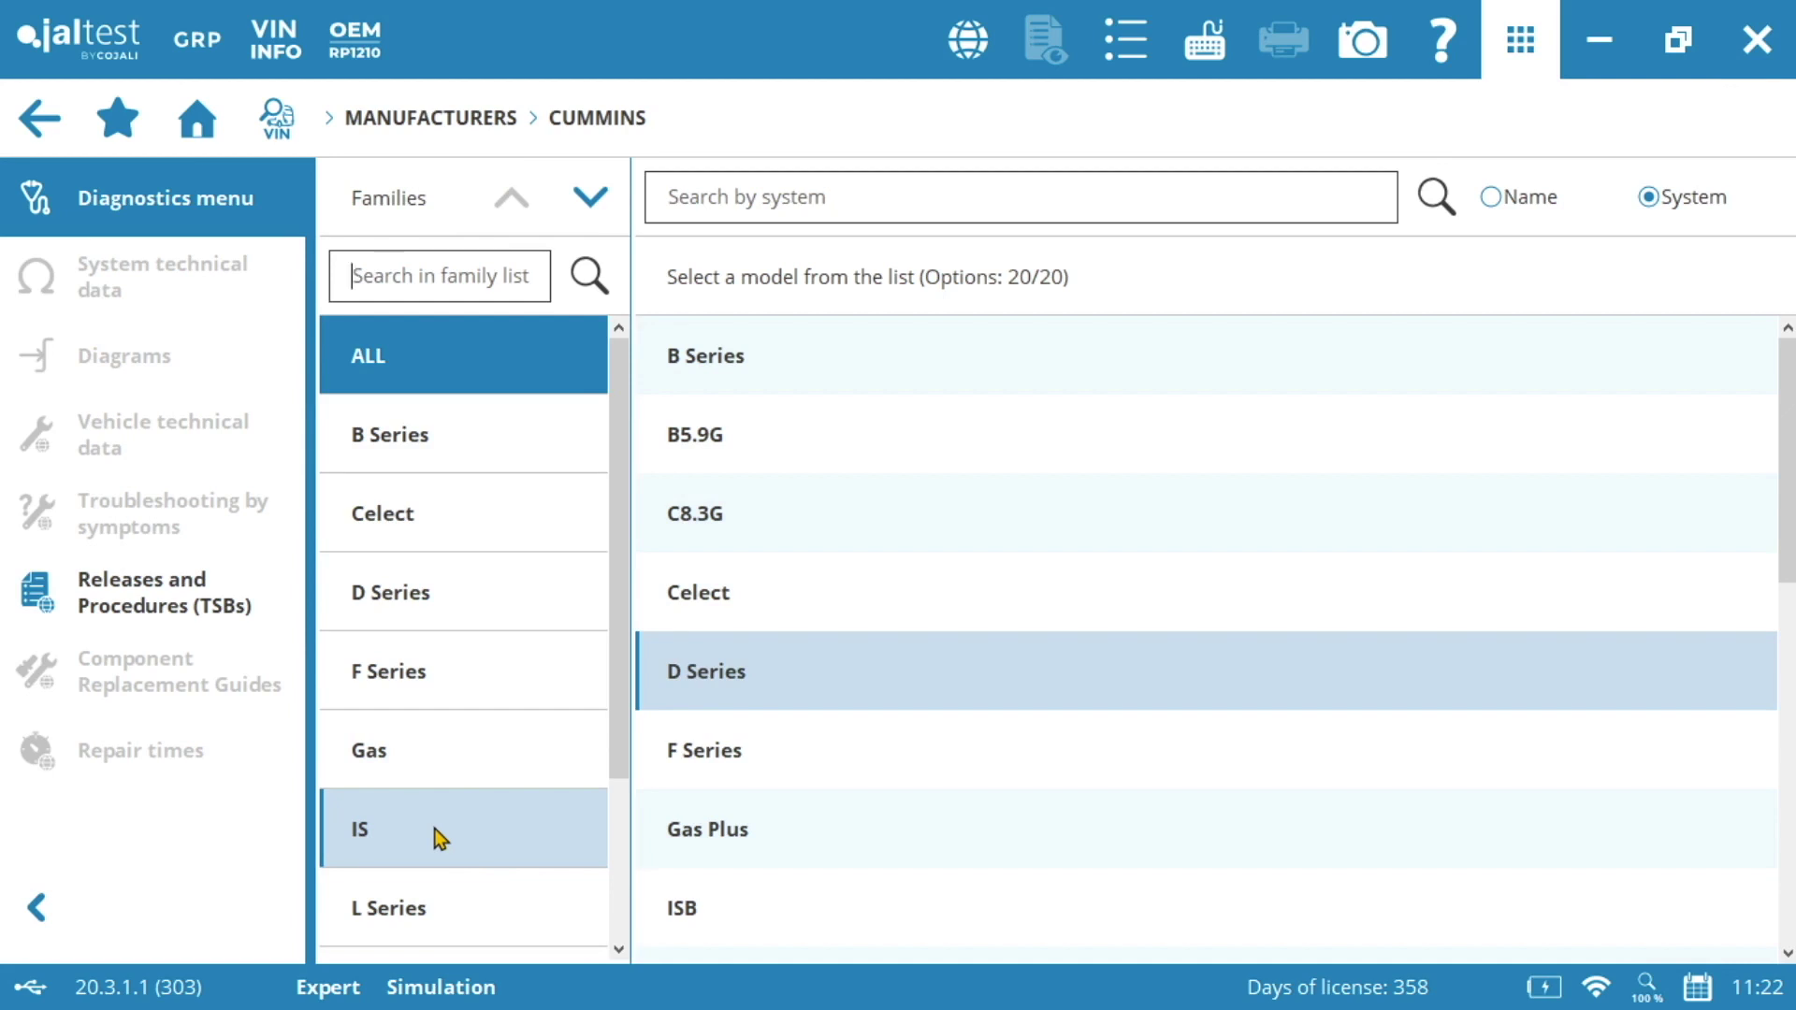
pyautogui.click(438, 836)
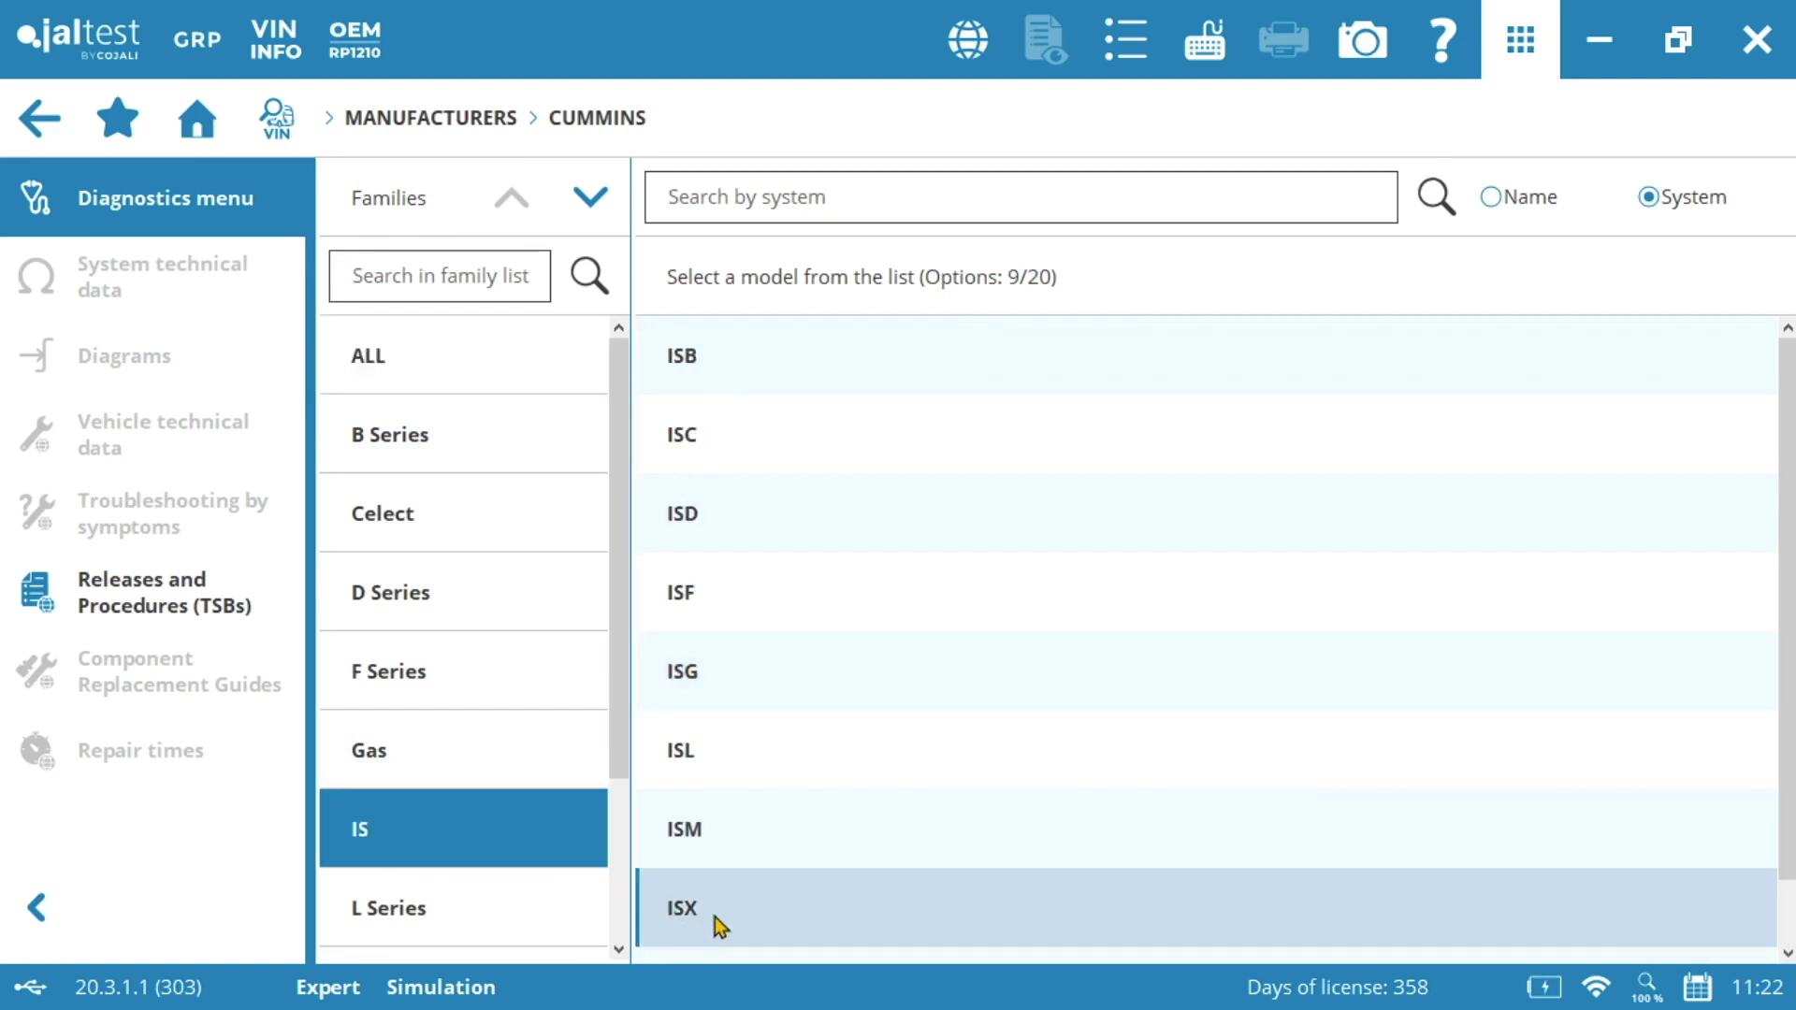
pyautogui.click(715, 917)
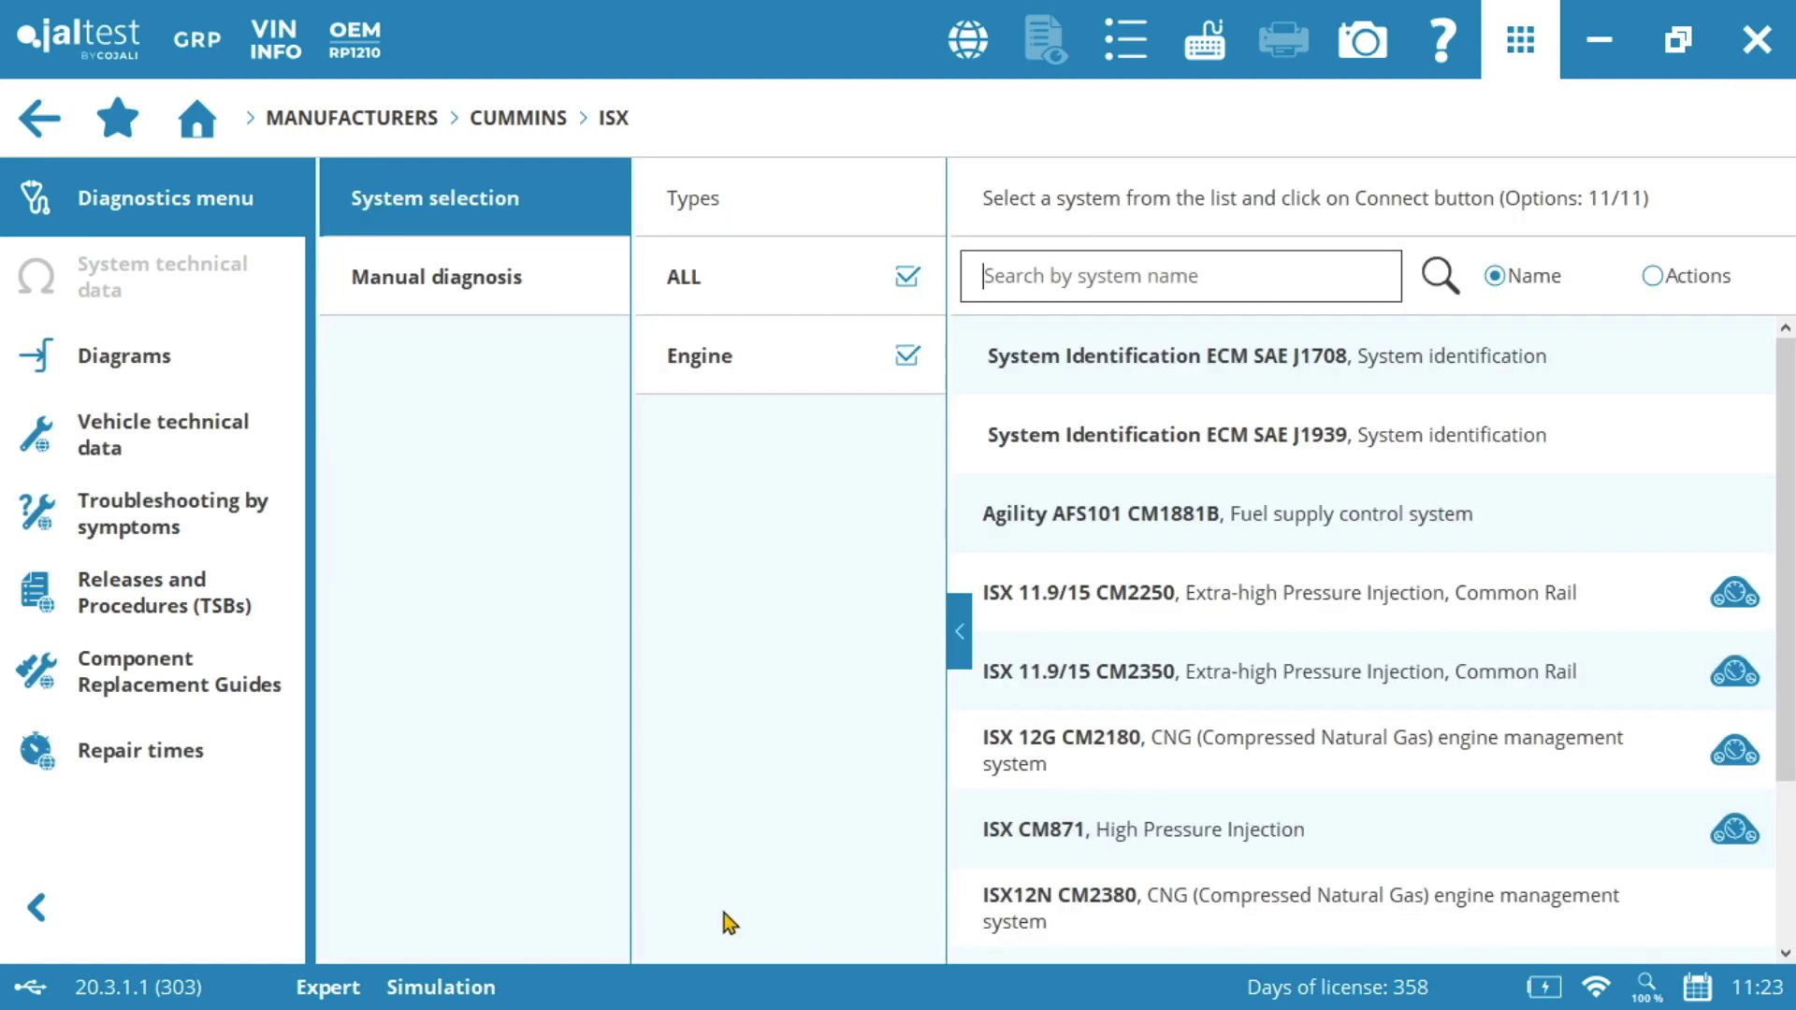
pyautogui.click(1096, 672)
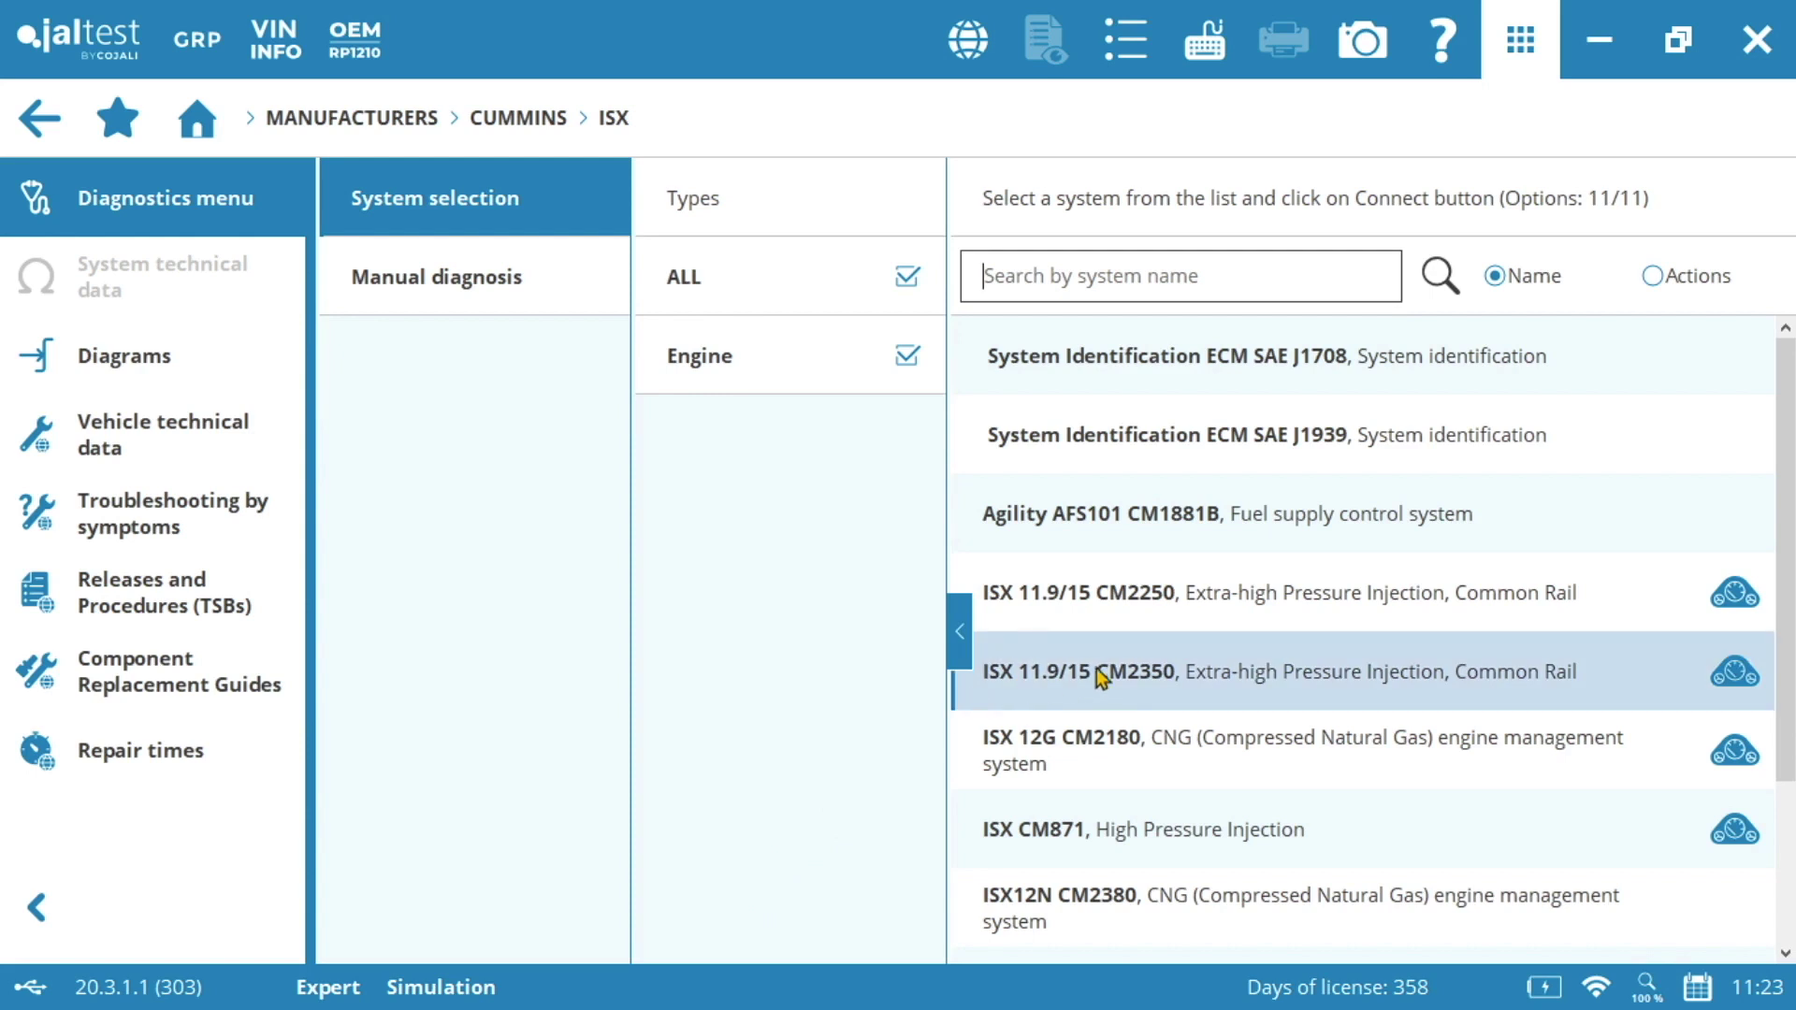
pyautogui.click(1163, 673)
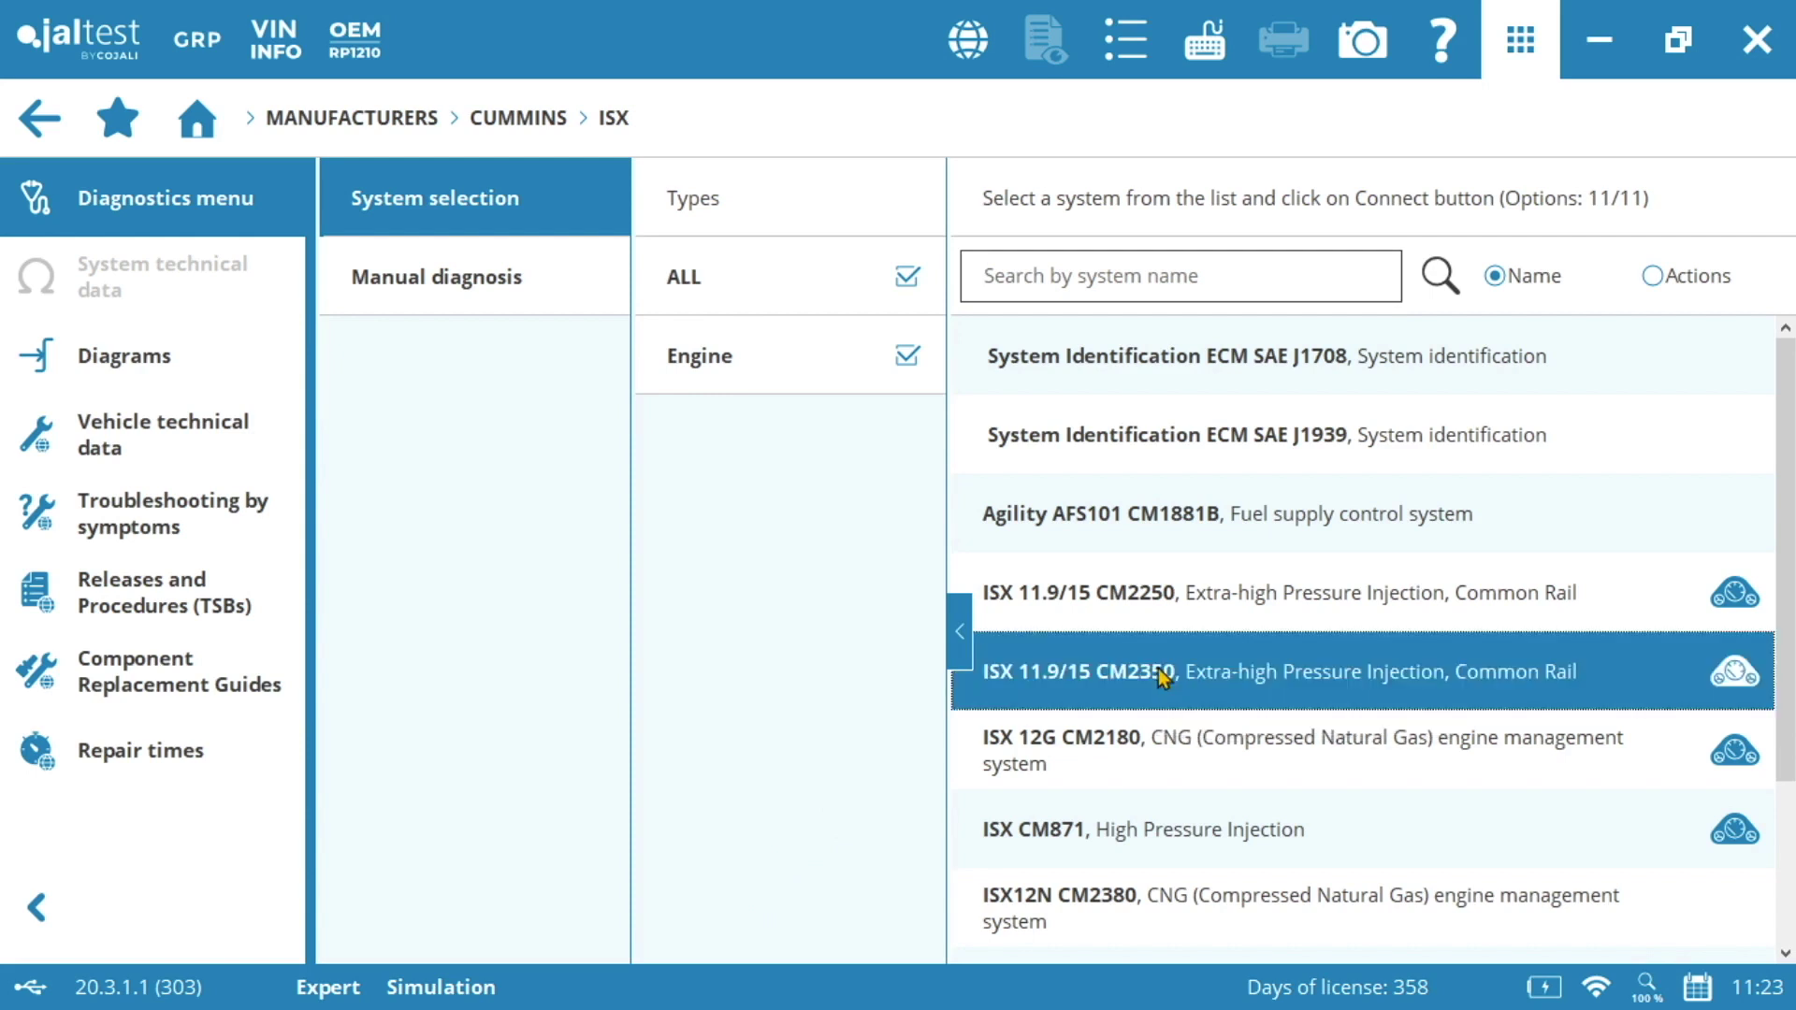
# Connect to the ISX 11.9/15 CM2350 system using Connection 1 with the direct connector
pyautogui.click(1636, 136)
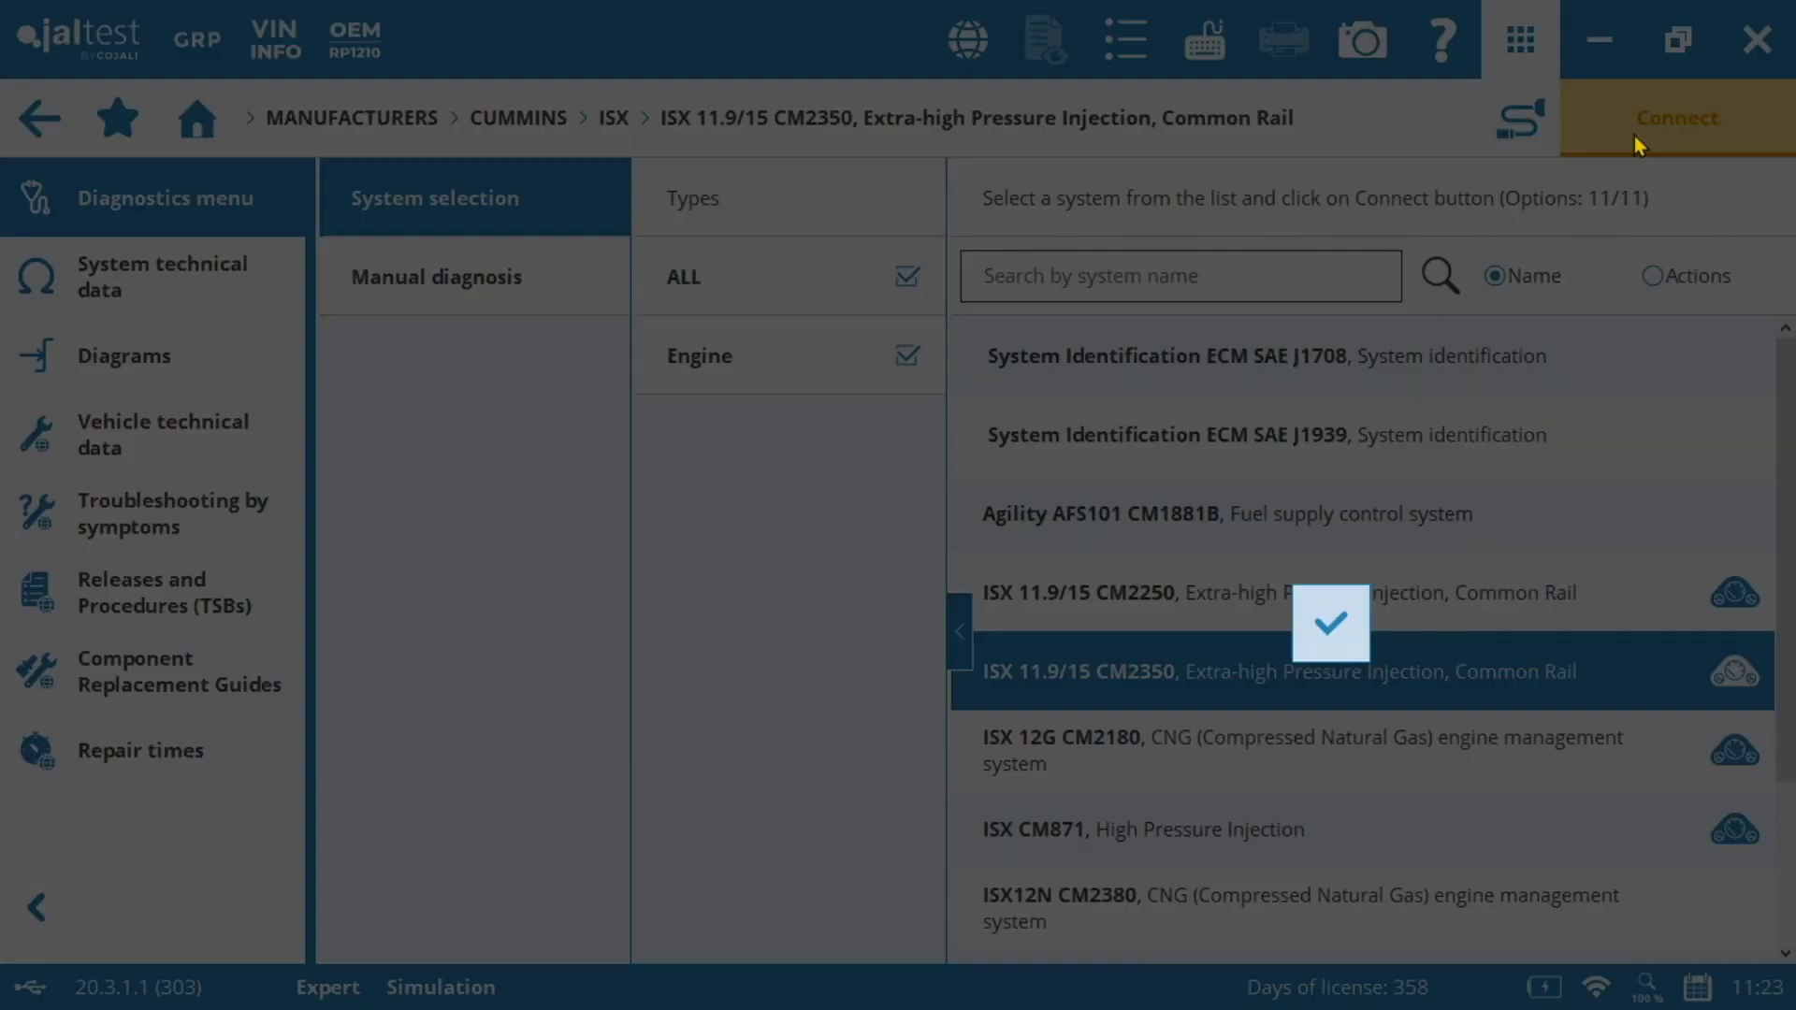
pyautogui.click(1320, 630)
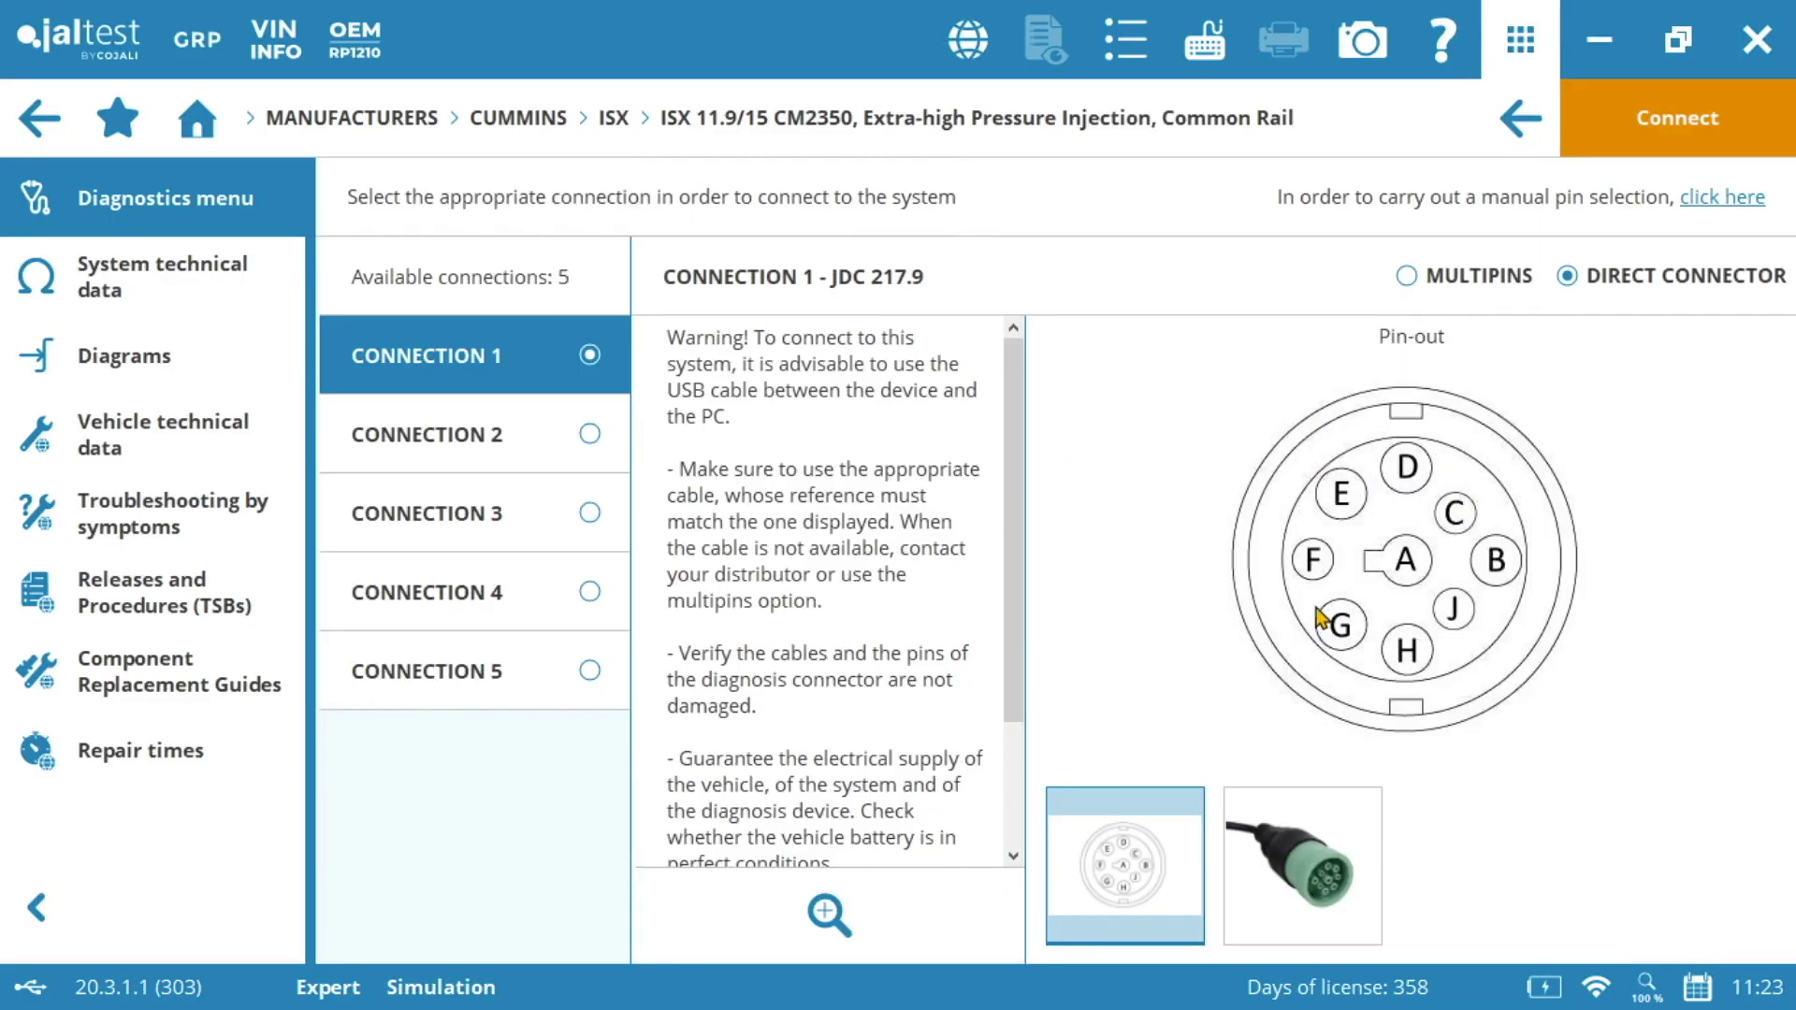
pyautogui.click(1624, 139)
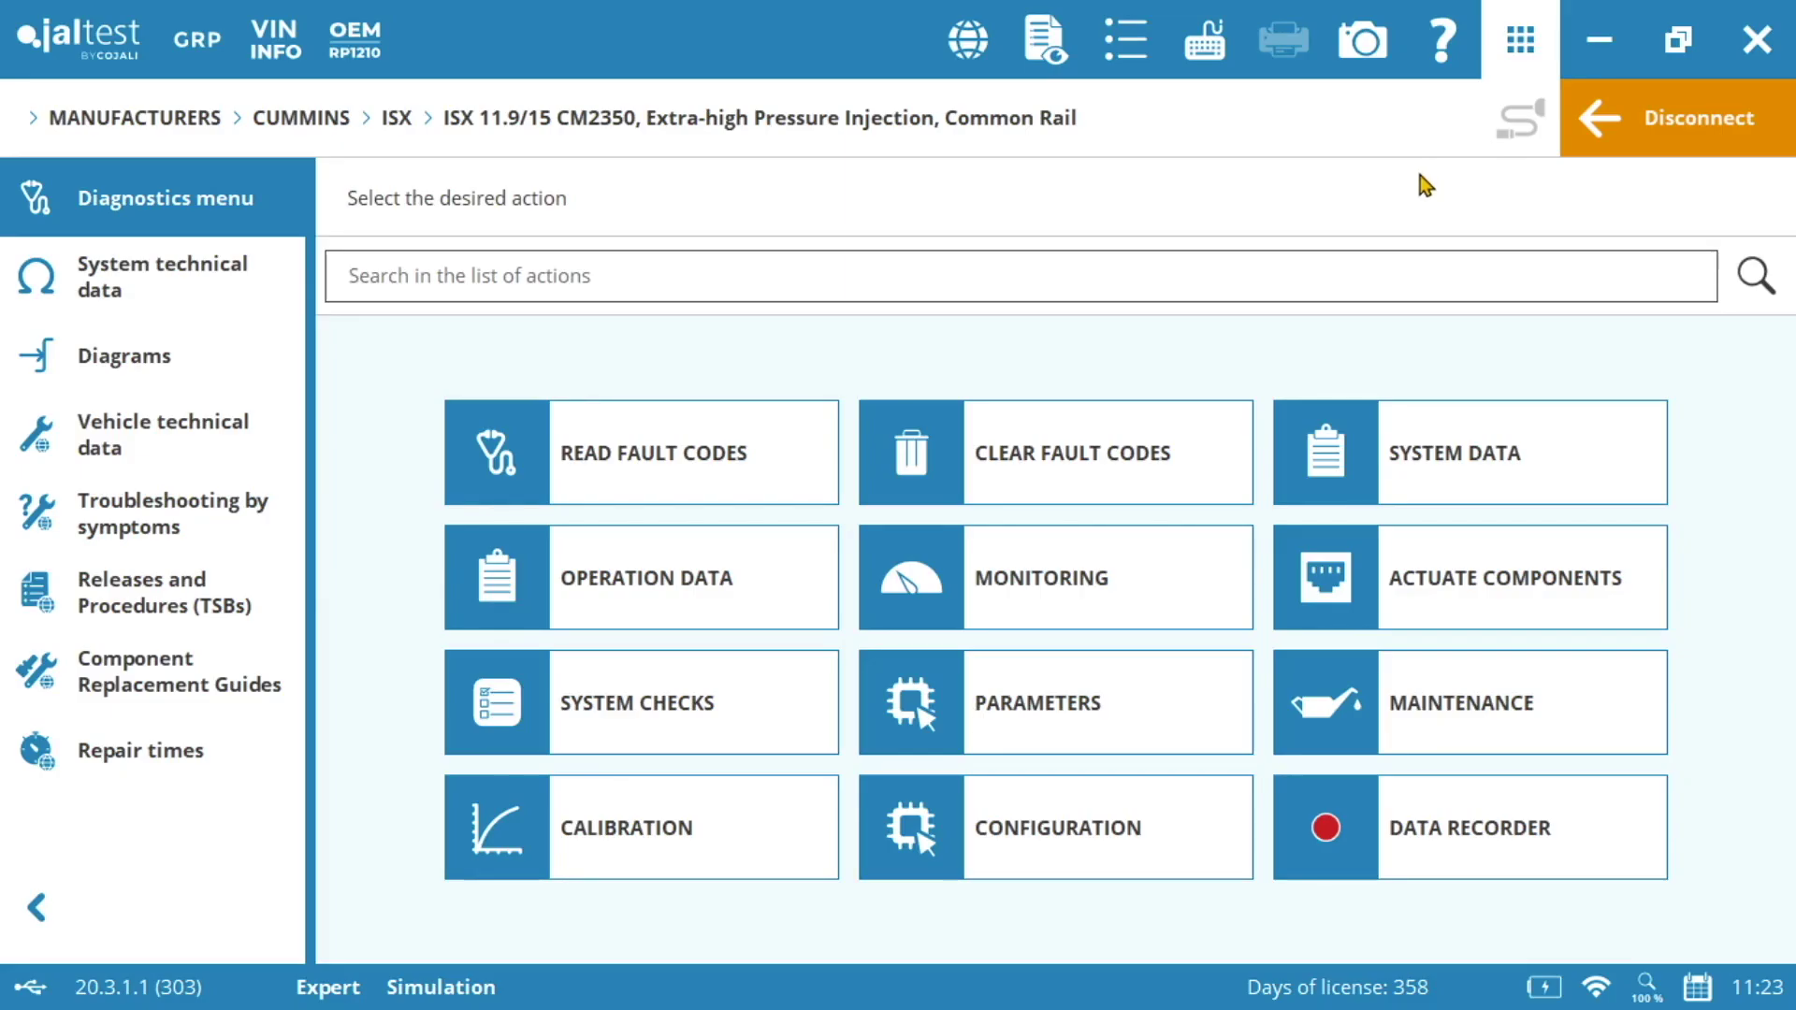
# Find the Power Take-Off Control group among the Cummins engine's parameters and start its Power Take-Off Control action
pyautogui.click(1033, 715)
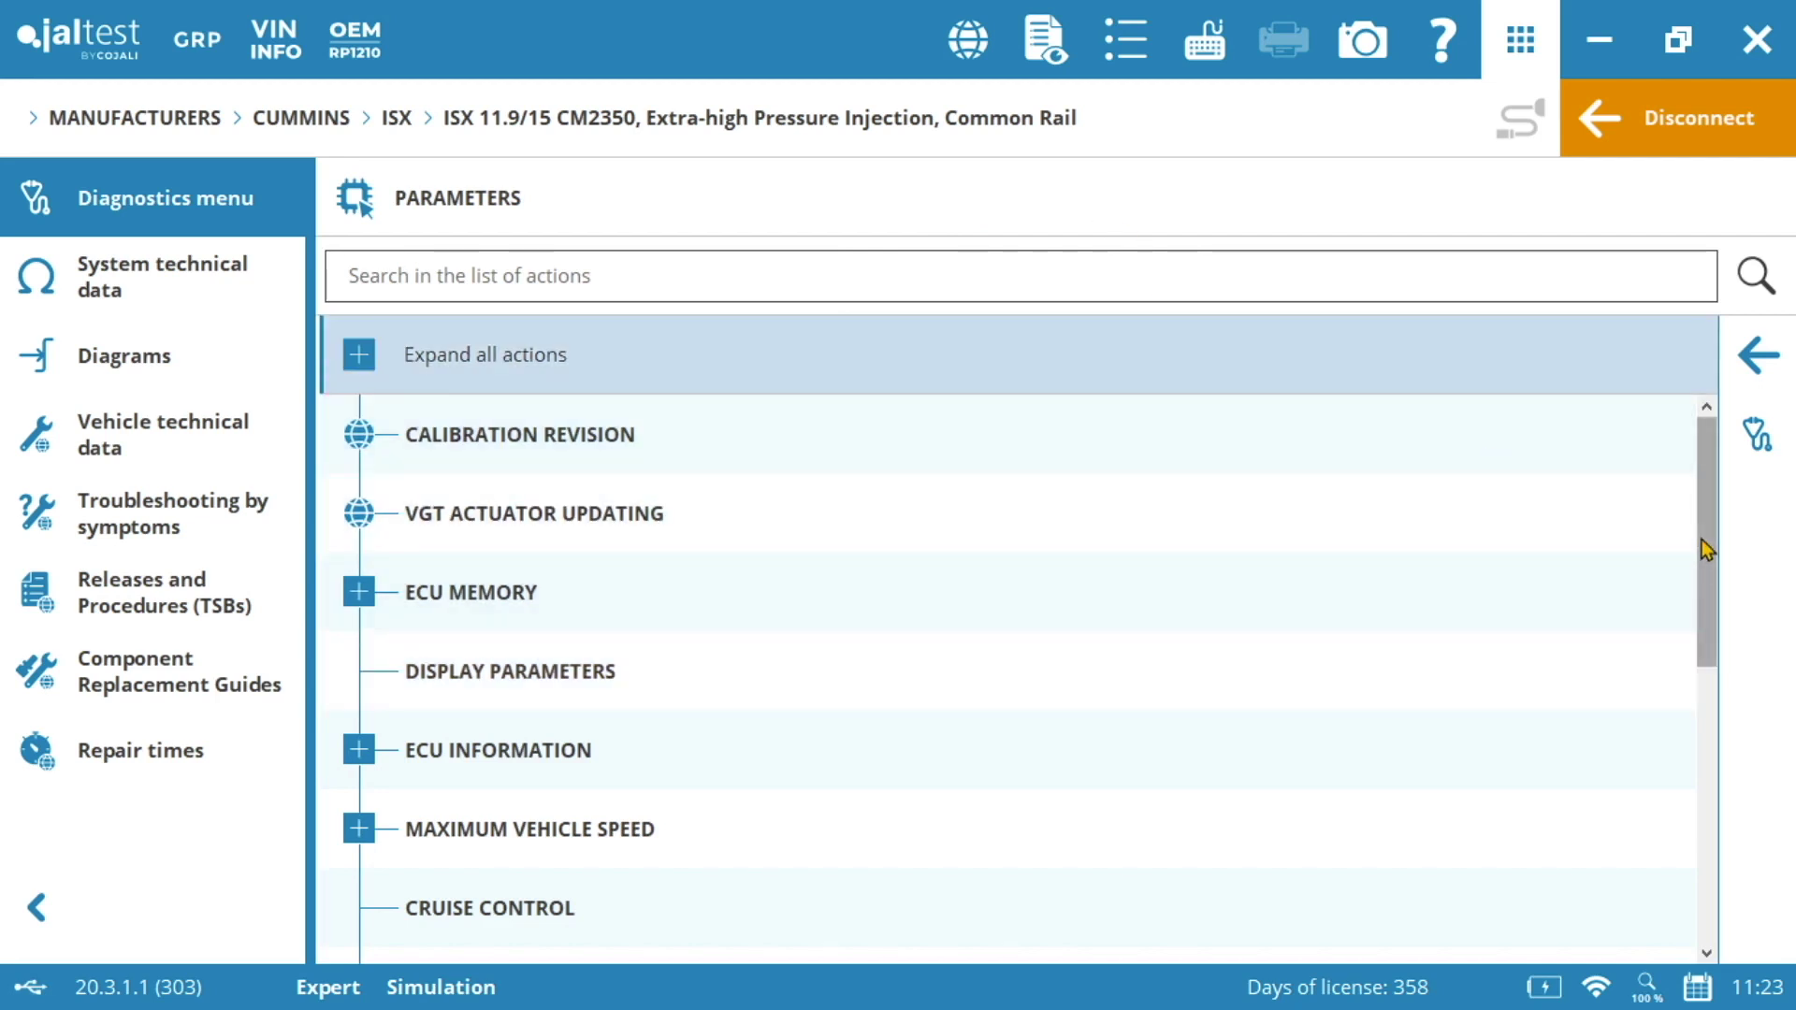
pyautogui.moveTo(1703, 543); pyautogui.dragTo(1690, 677)
pyautogui.click(359, 749)
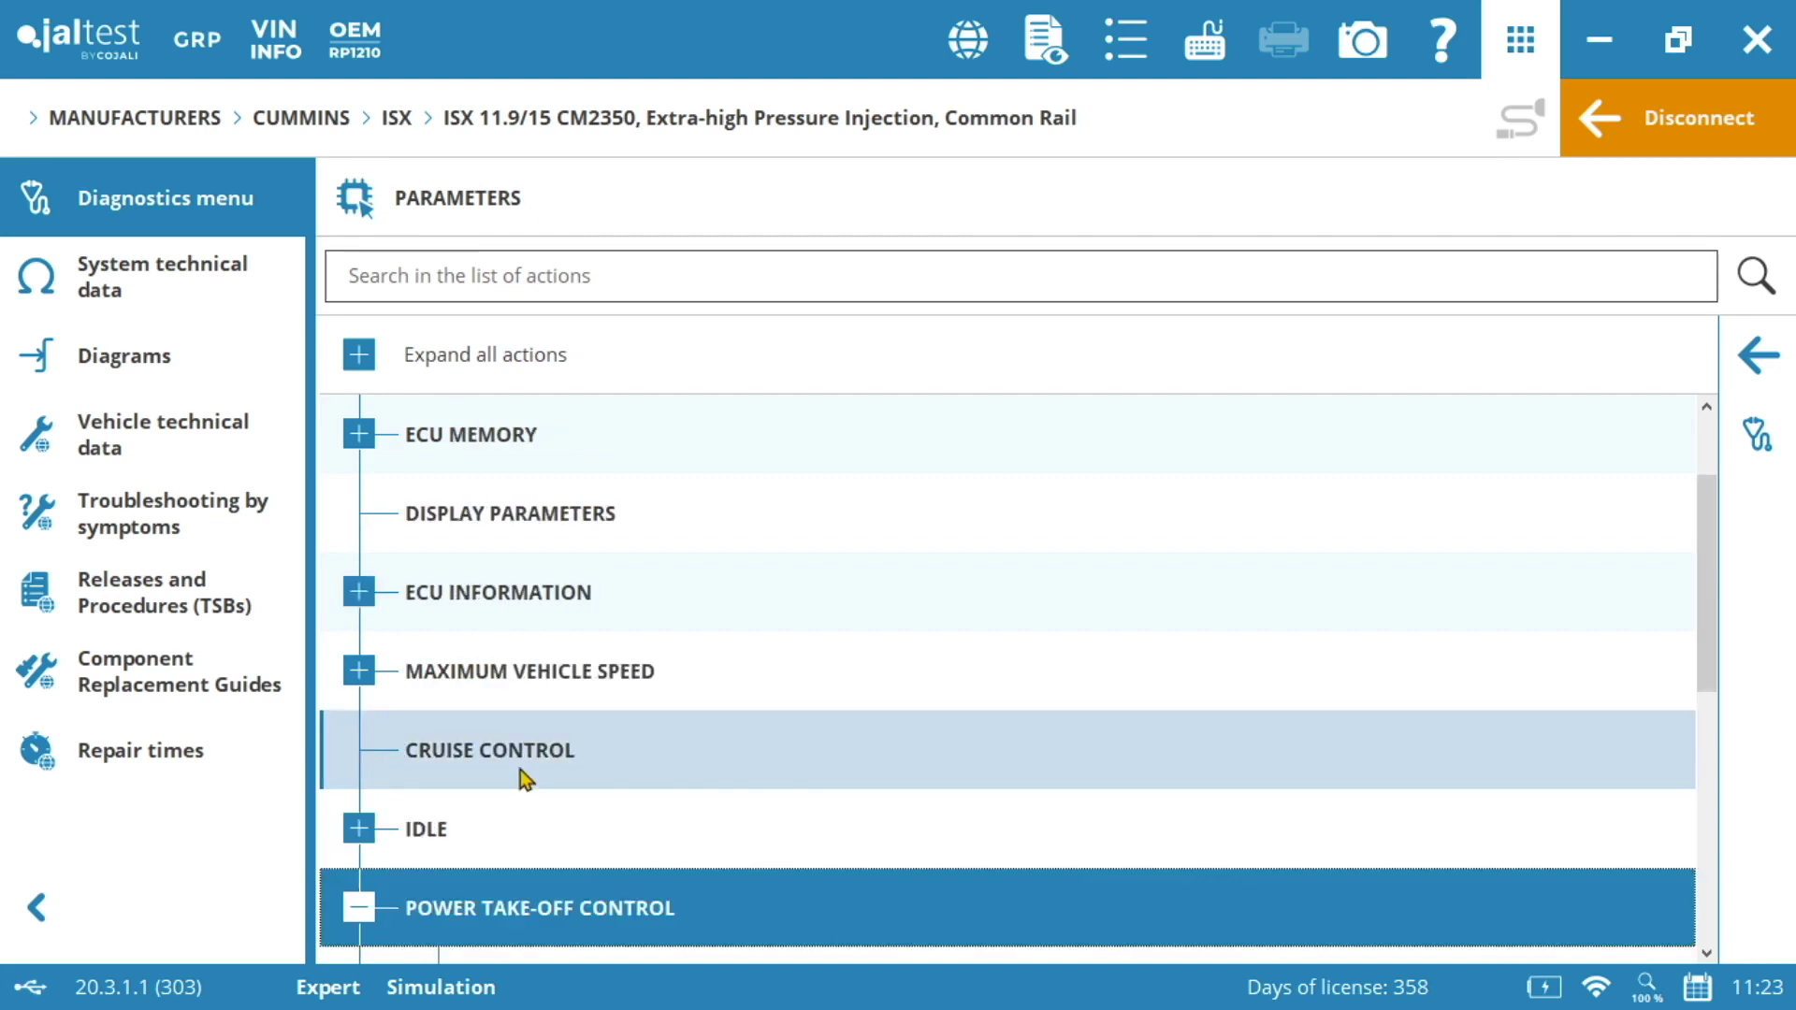
pyautogui.click(1705, 956)
pyautogui.scroll(-2, 1482, 895)
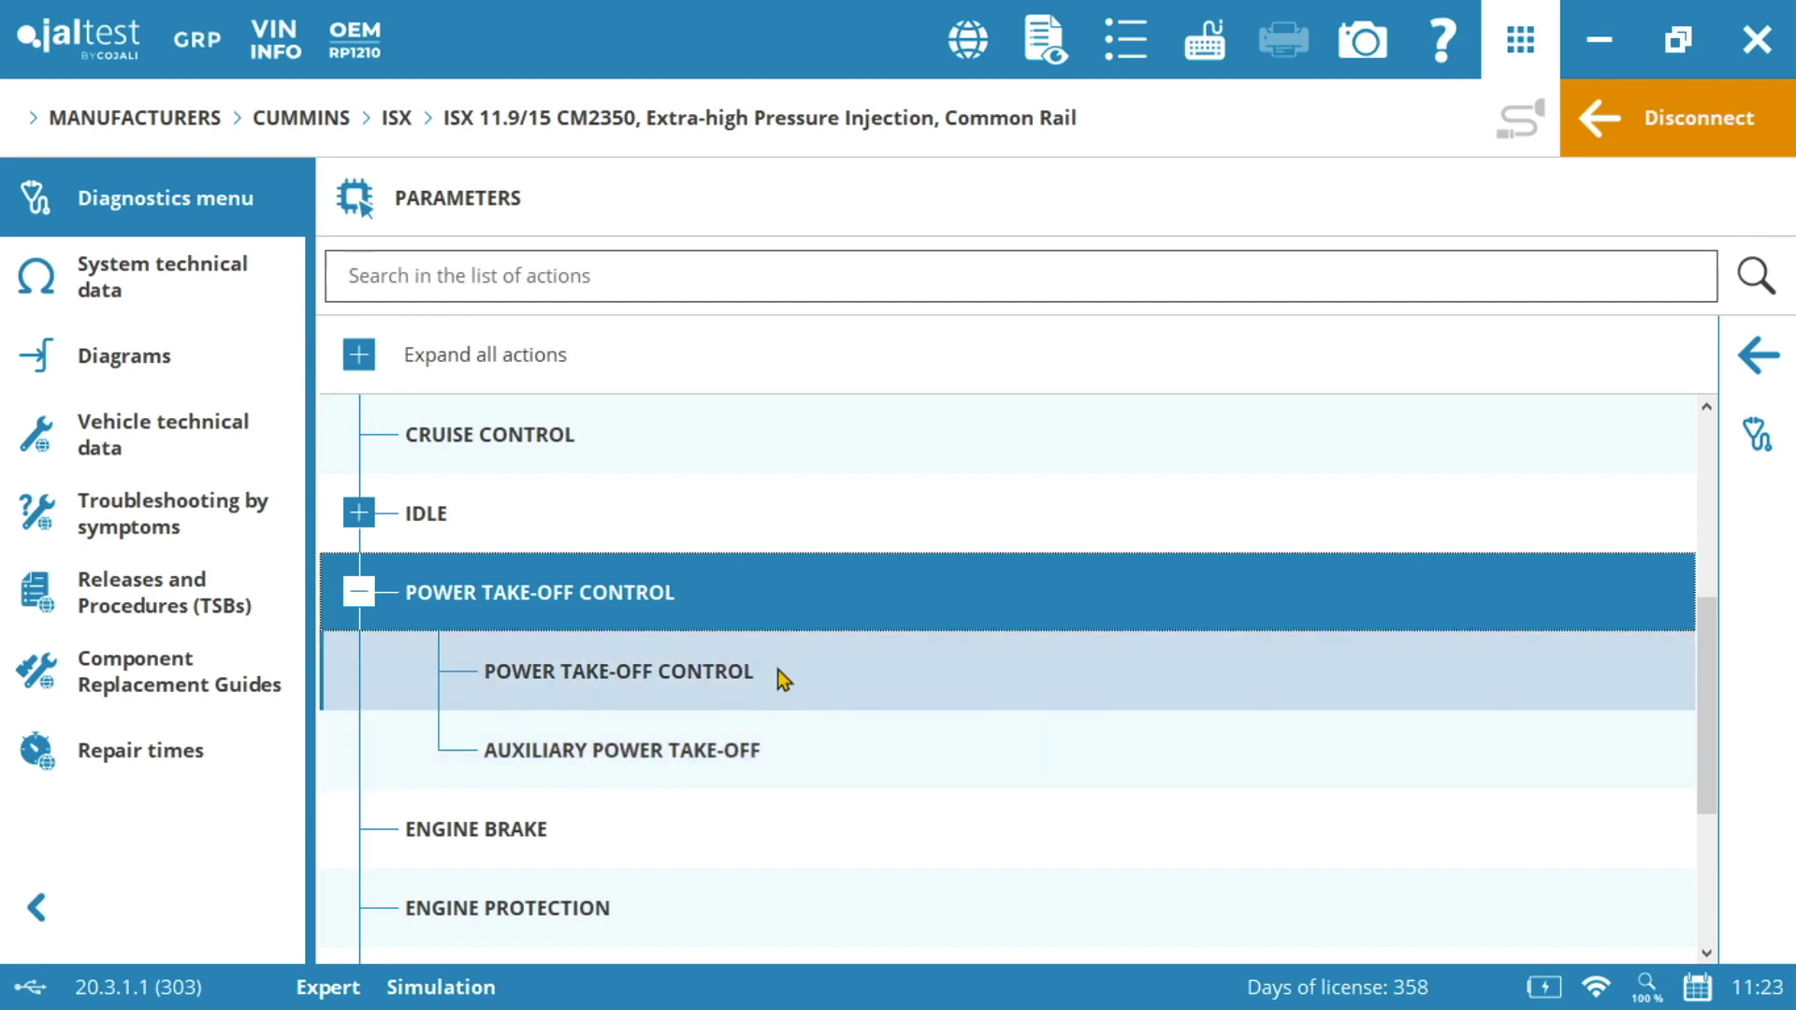
pyautogui.click(778, 670)
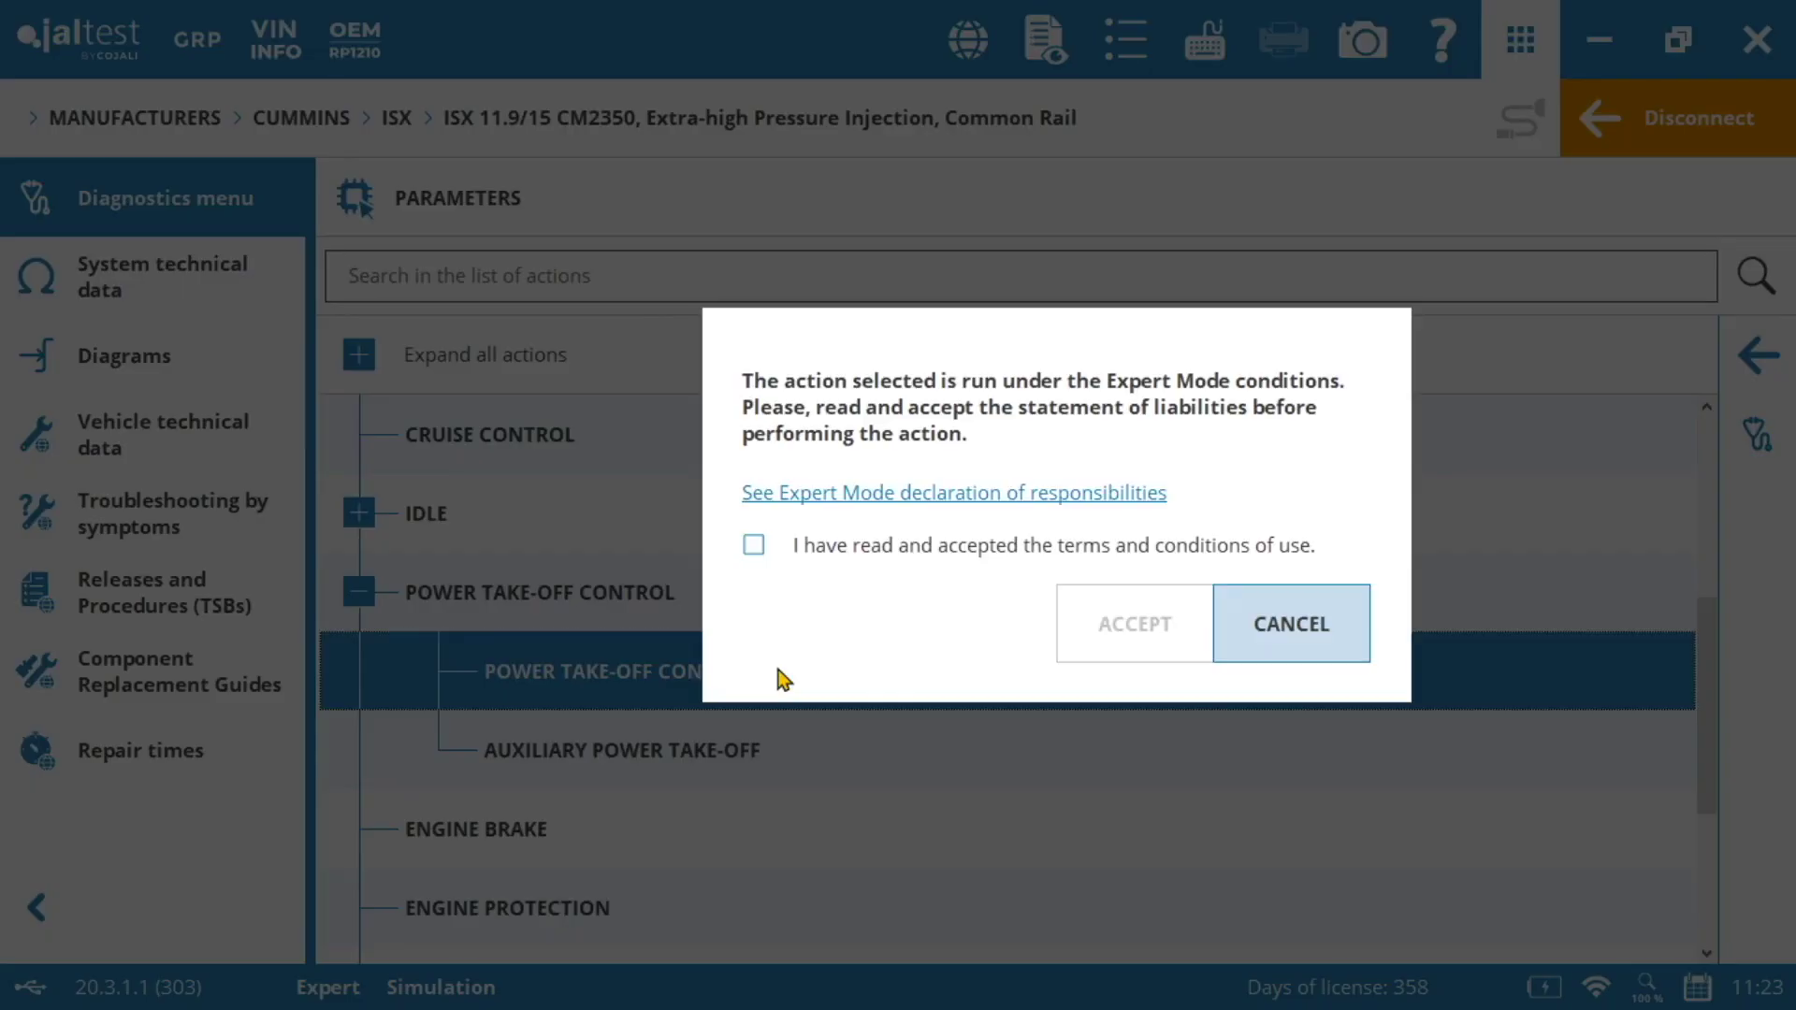
# Accept the Expert Mode terms of use and proceed through the parameter description to the Power Take-Off Control settings
pyautogui.click(884, 552)
pyautogui.click(1091, 613)
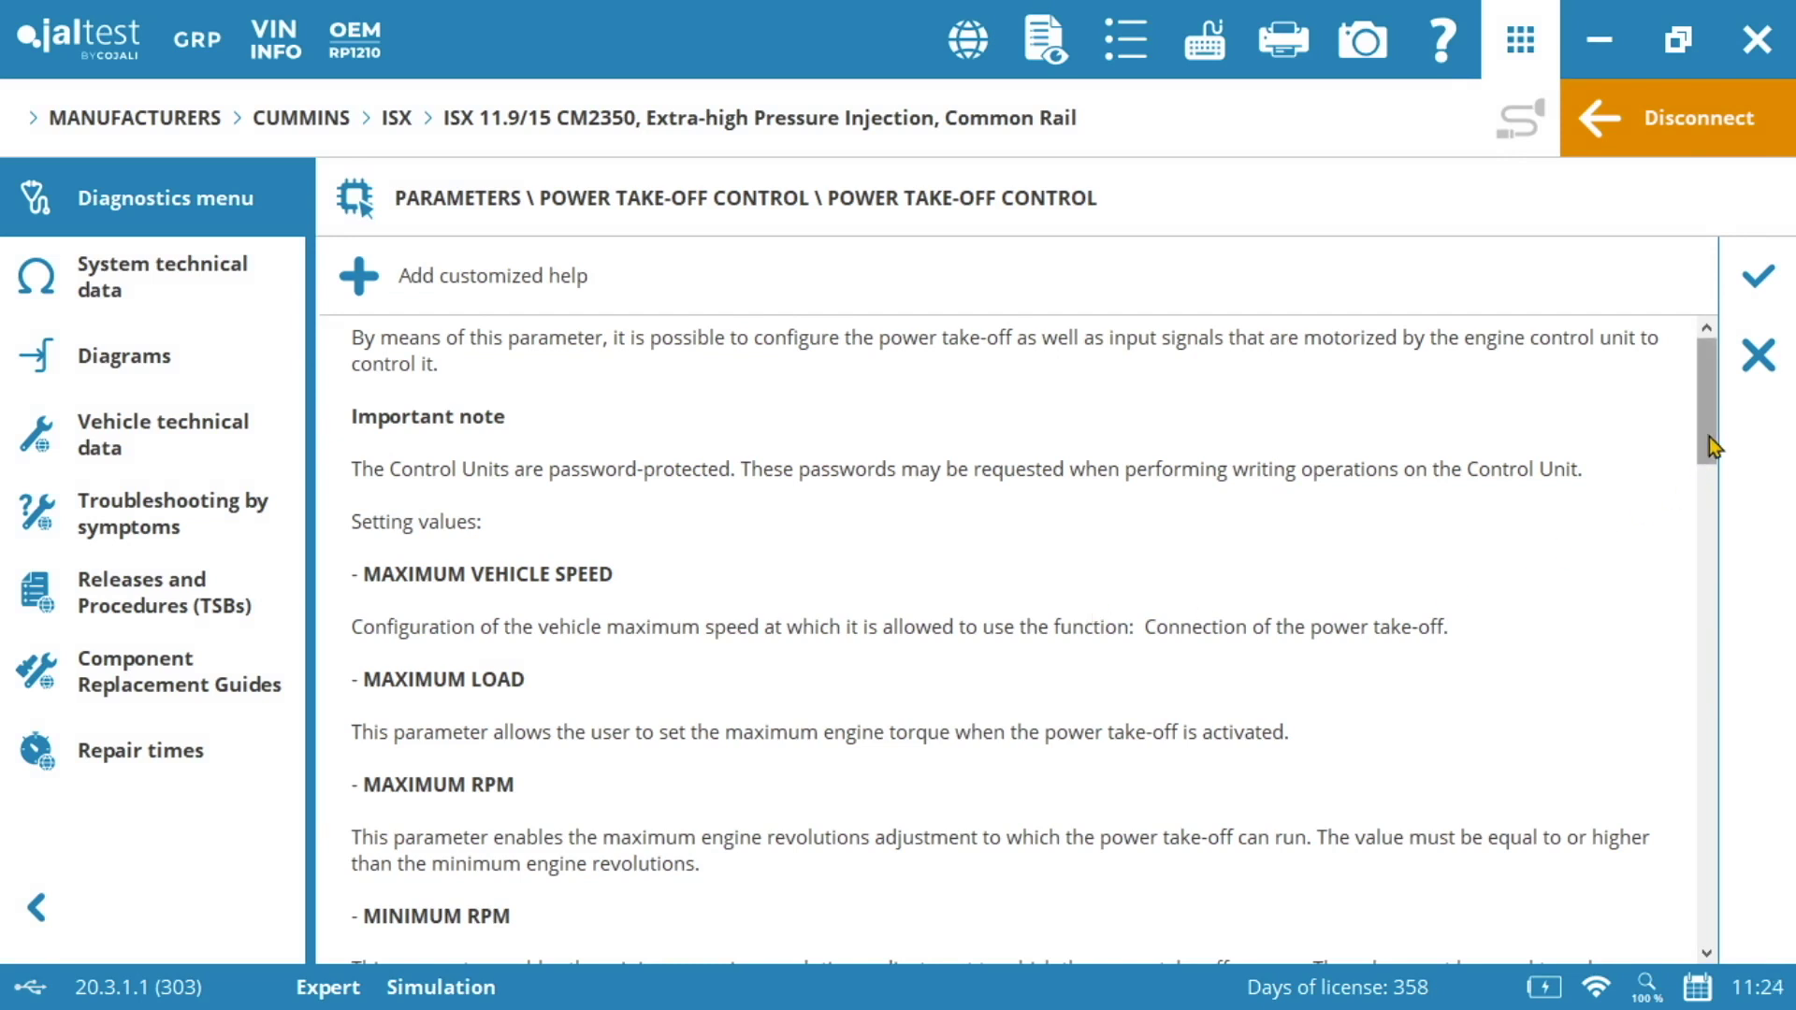
pyautogui.moveTo(1711, 447); pyautogui.dragTo(1712, 509)
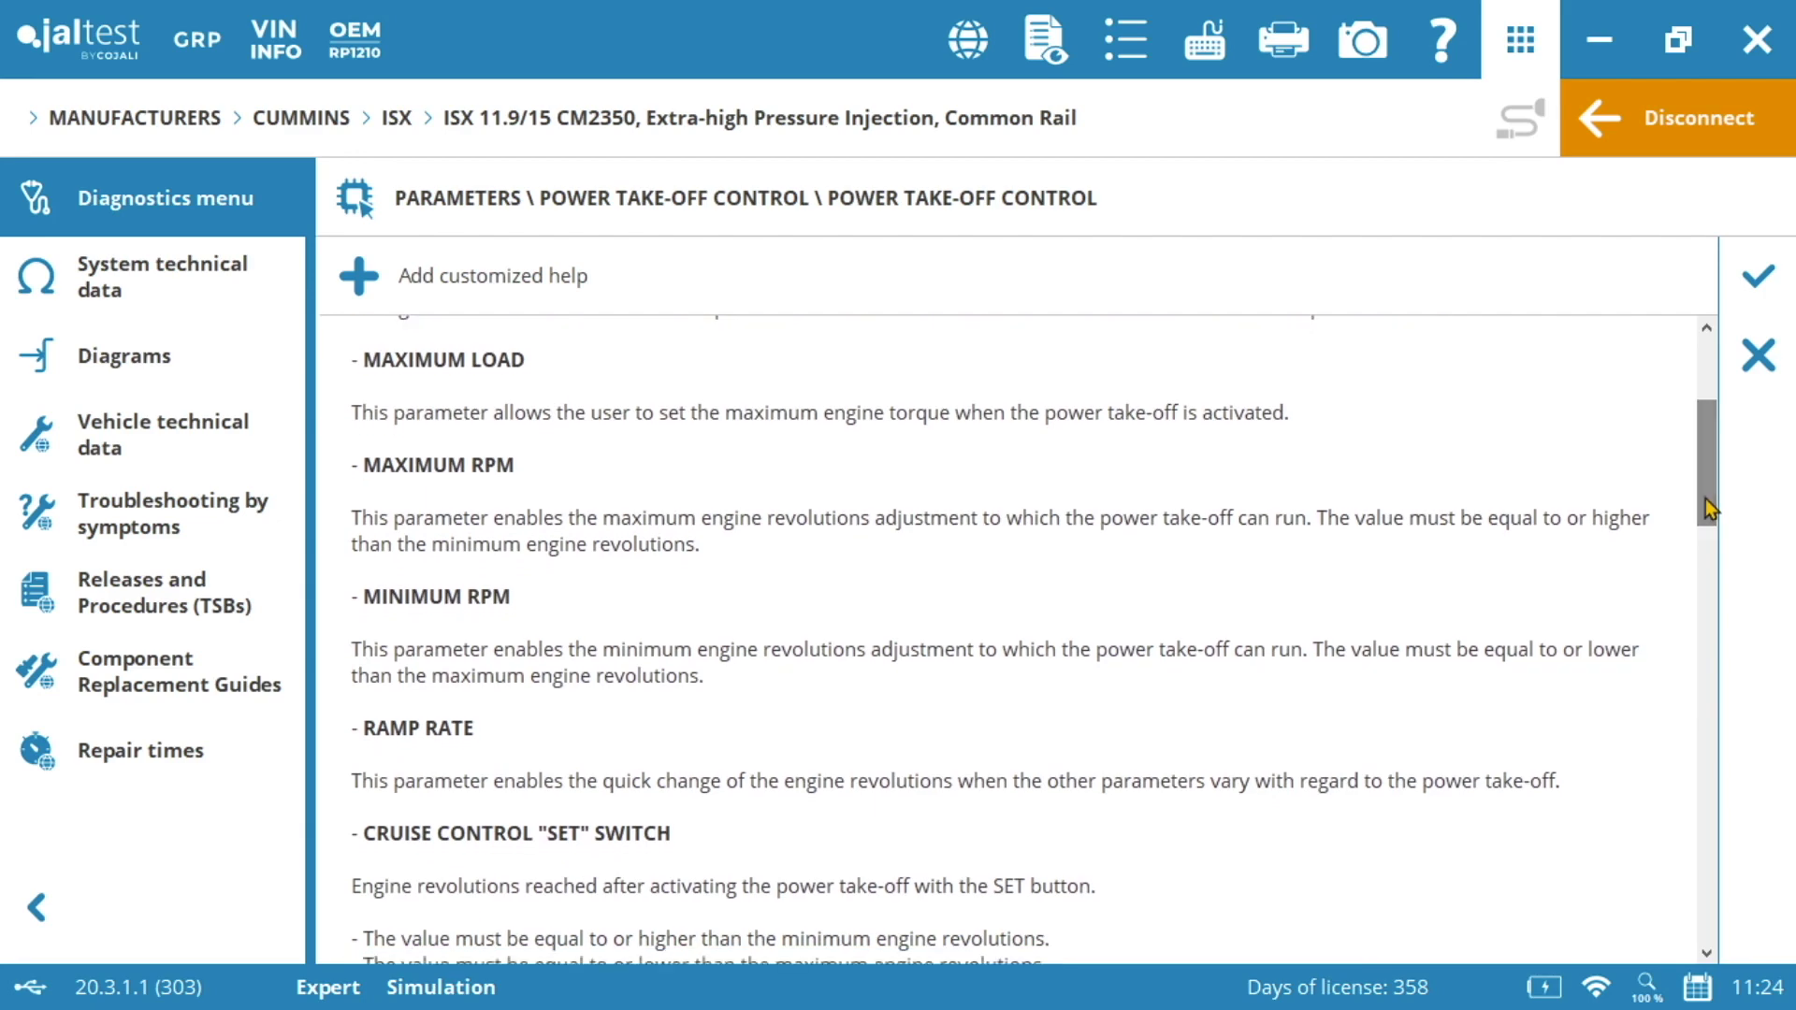
pyautogui.click(1759, 278)
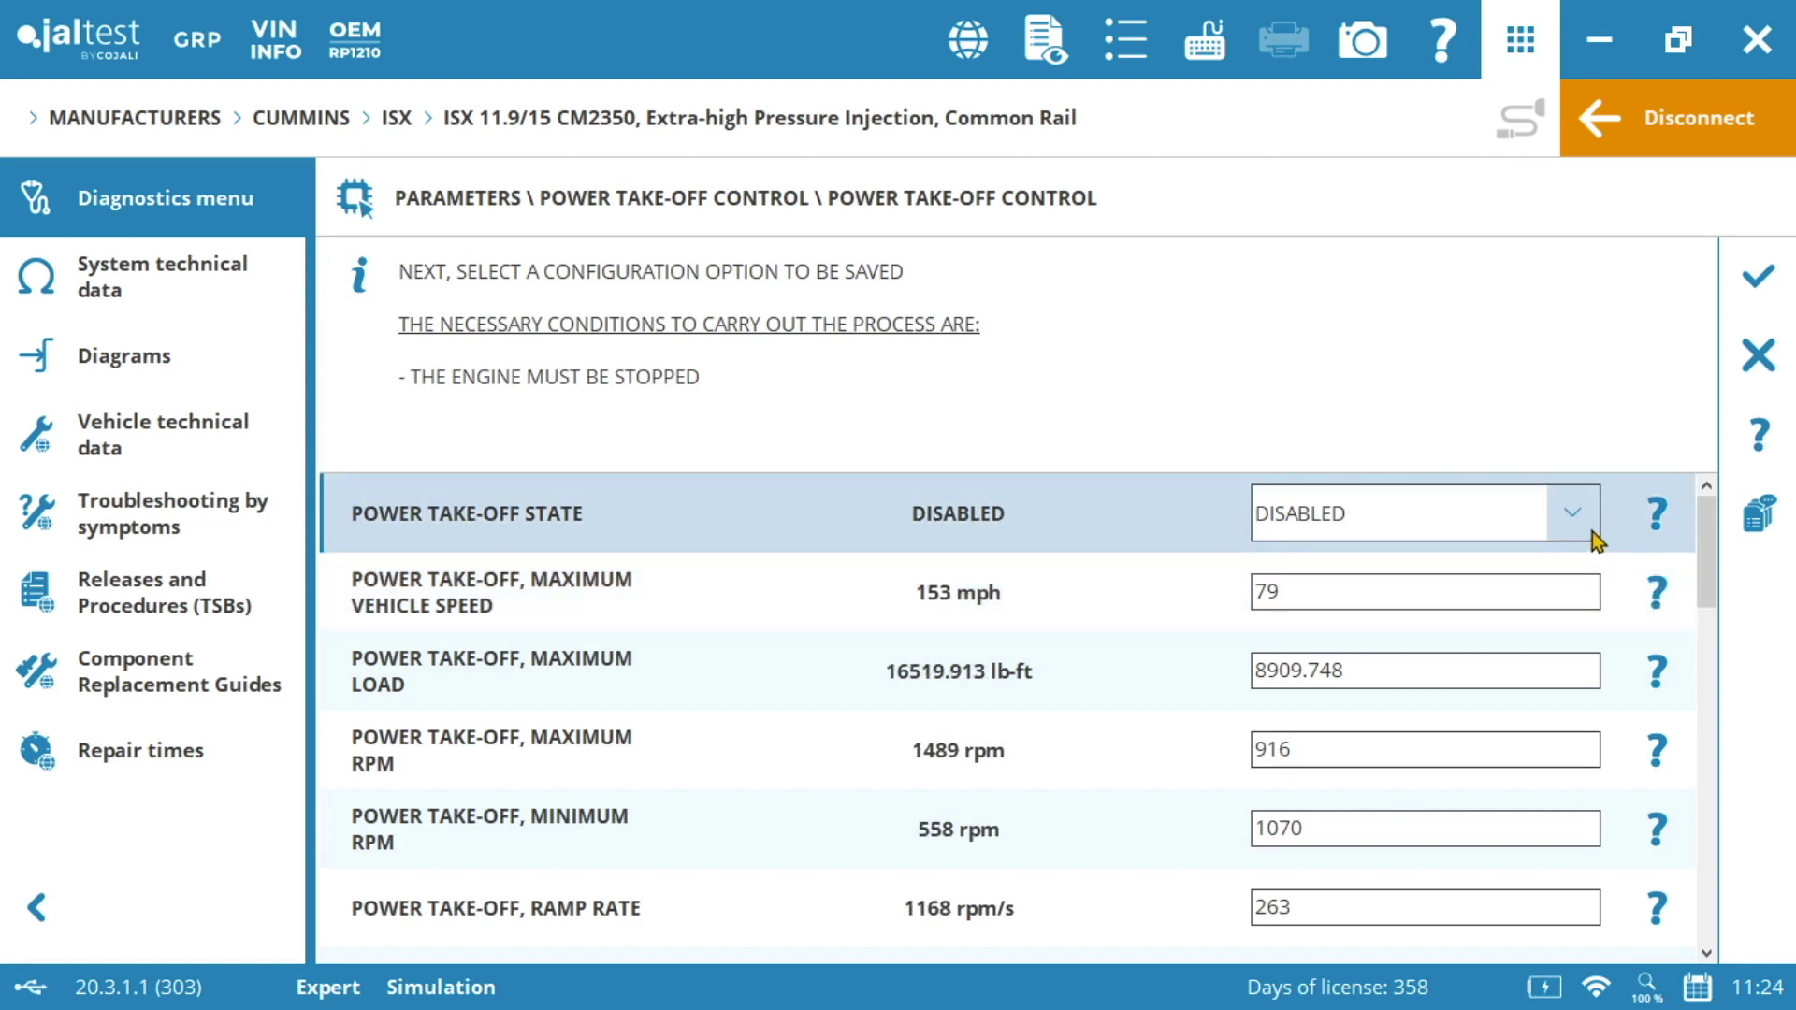
# Examine the Power Take-Off State options and the remaining power take-off settings, from vehicle speed and rpm limits through the deactivation conditions
pyautogui.click(1581, 529)
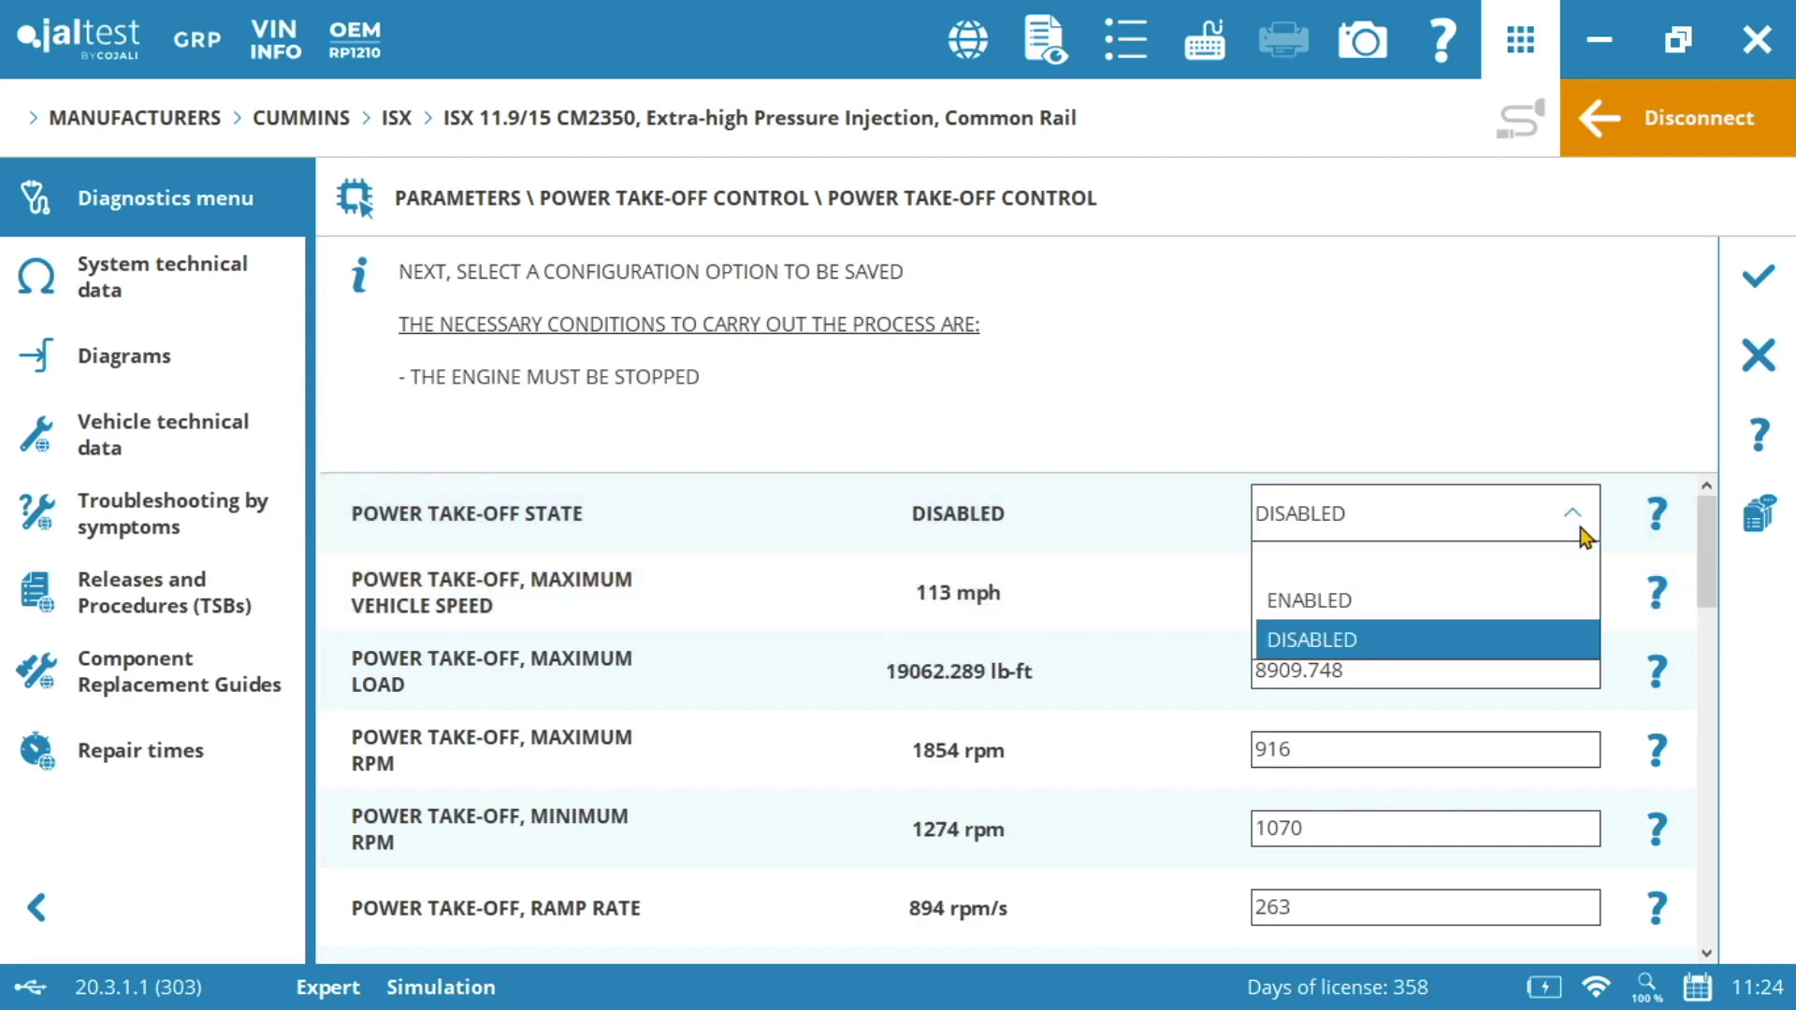
pyautogui.click(1581, 529)
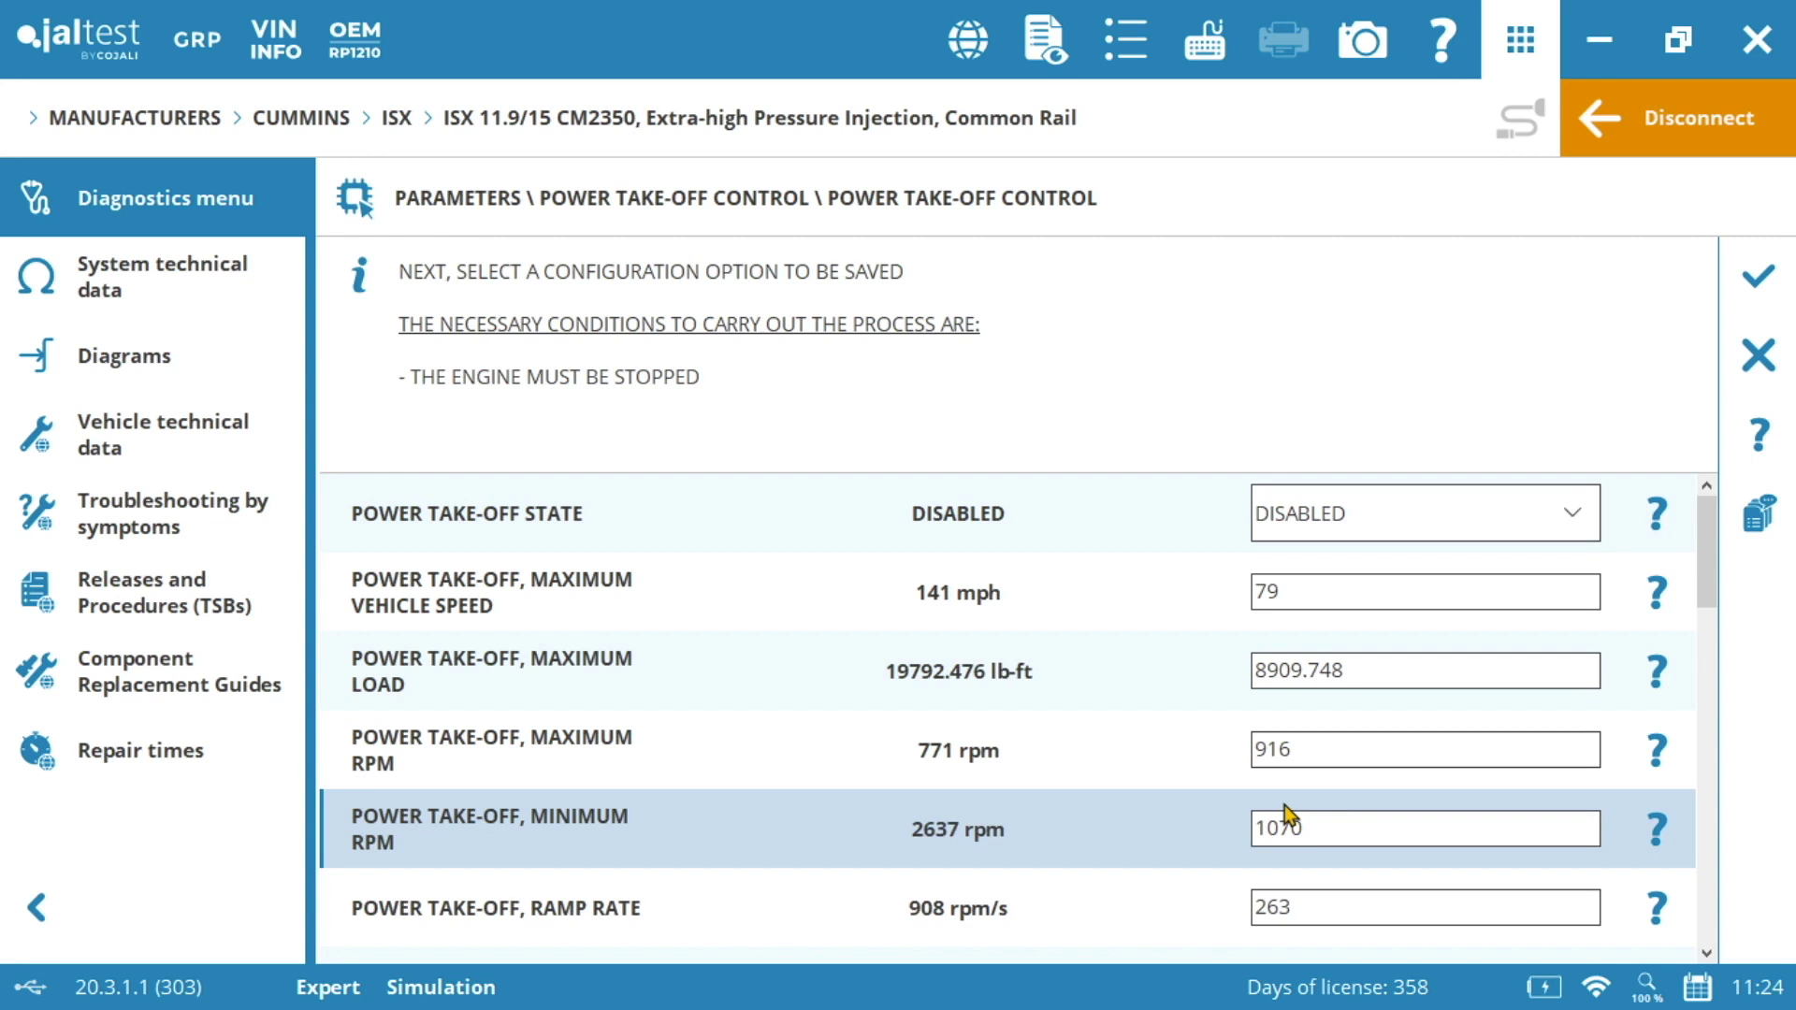
pyautogui.click(1707, 953)
pyautogui.click(1707, 953)
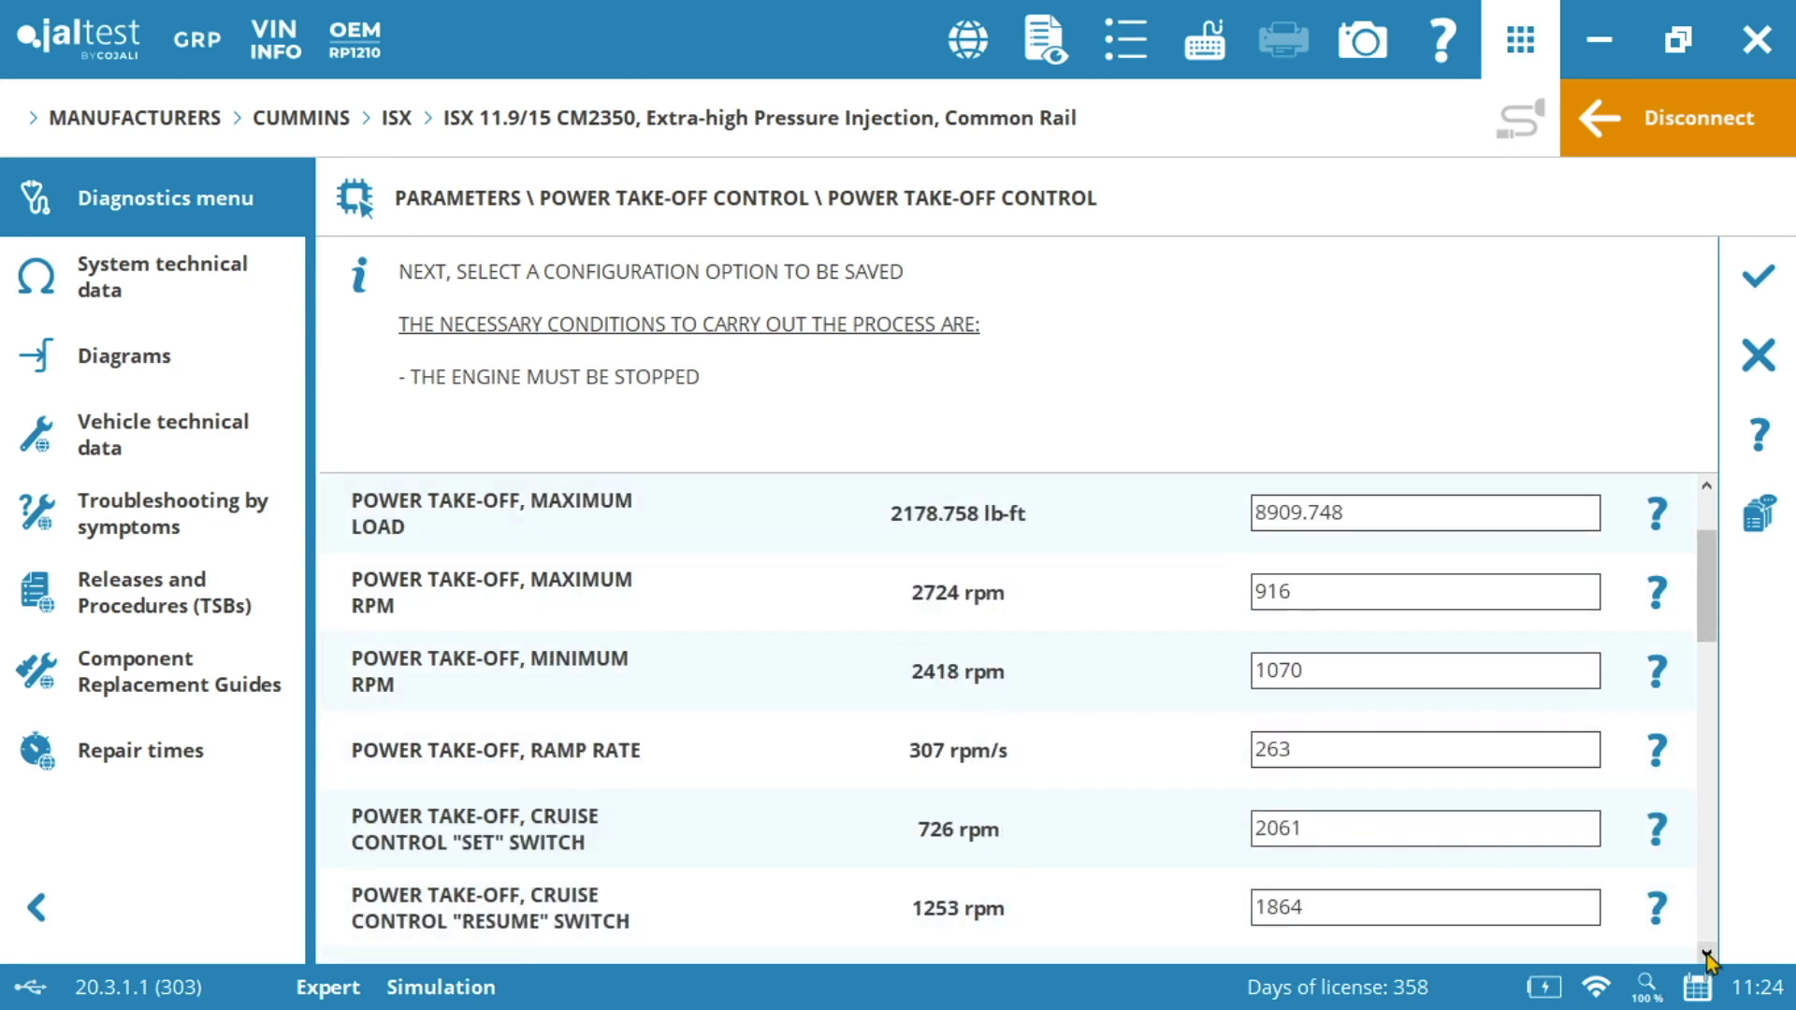
pyautogui.click(1707, 954)
pyautogui.click(1707, 953)
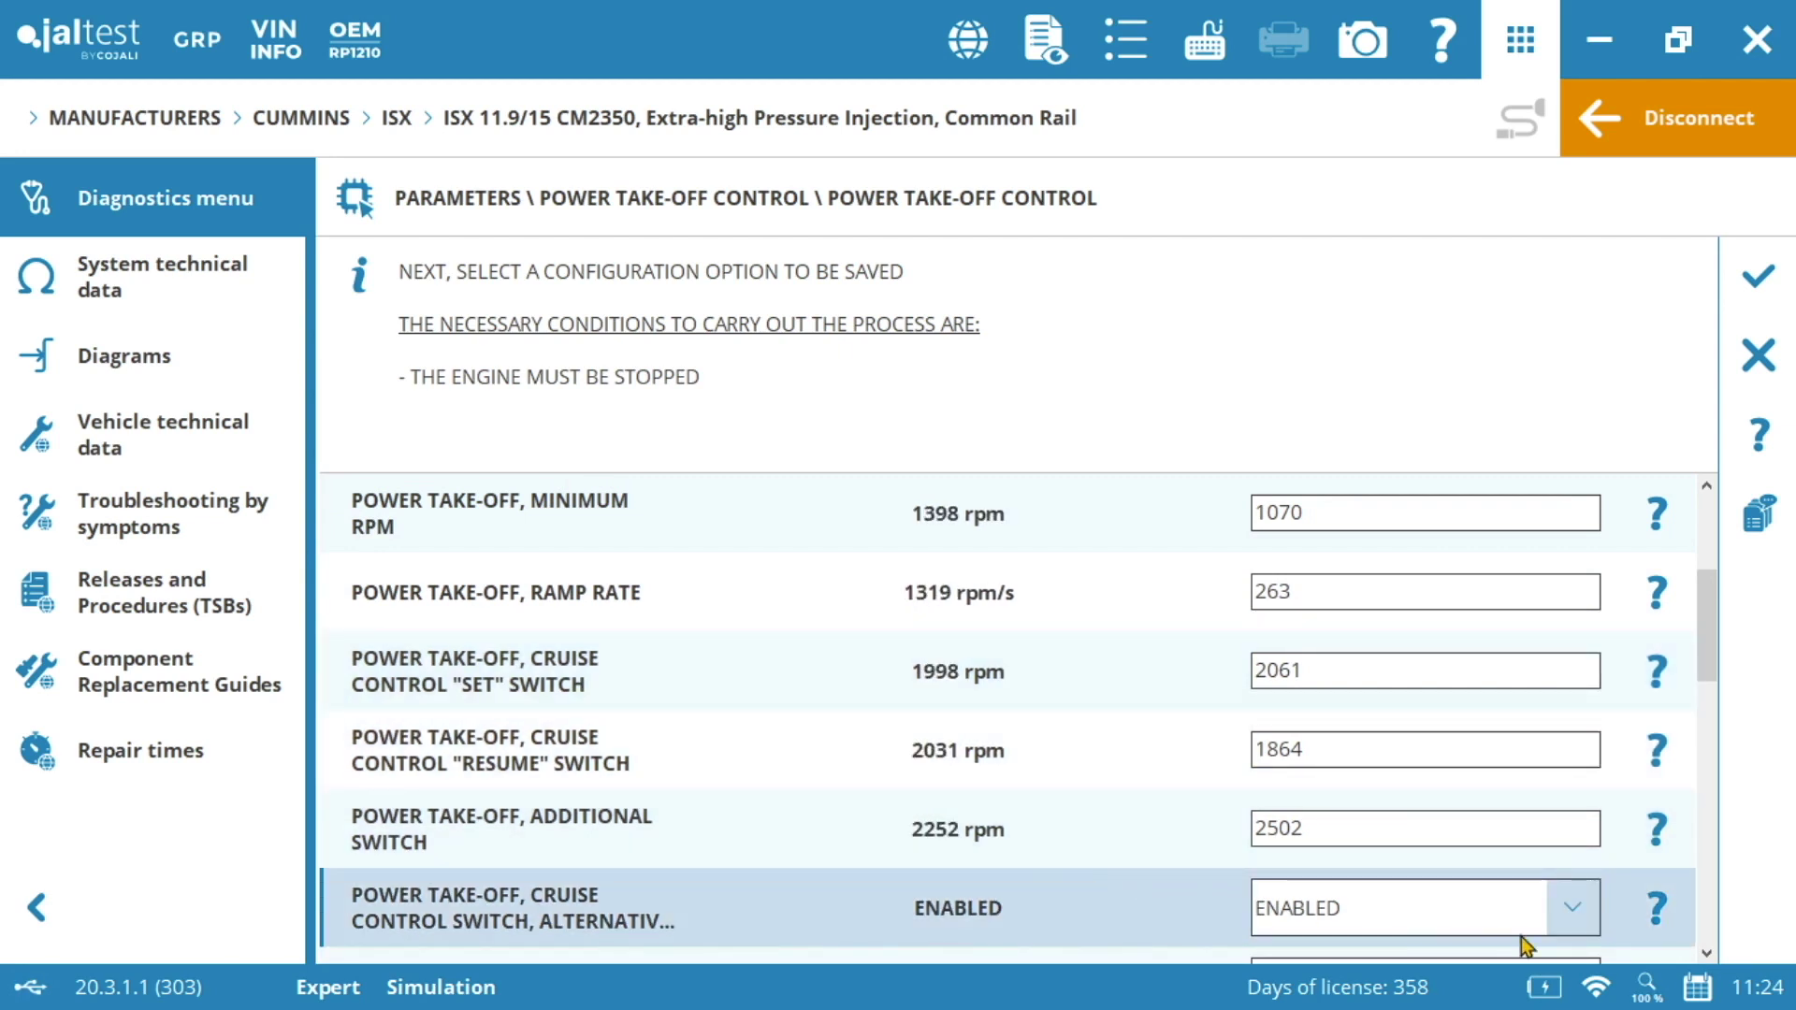
pyautogui.click(1707, 954)
pyautogui.click(1708, 955)
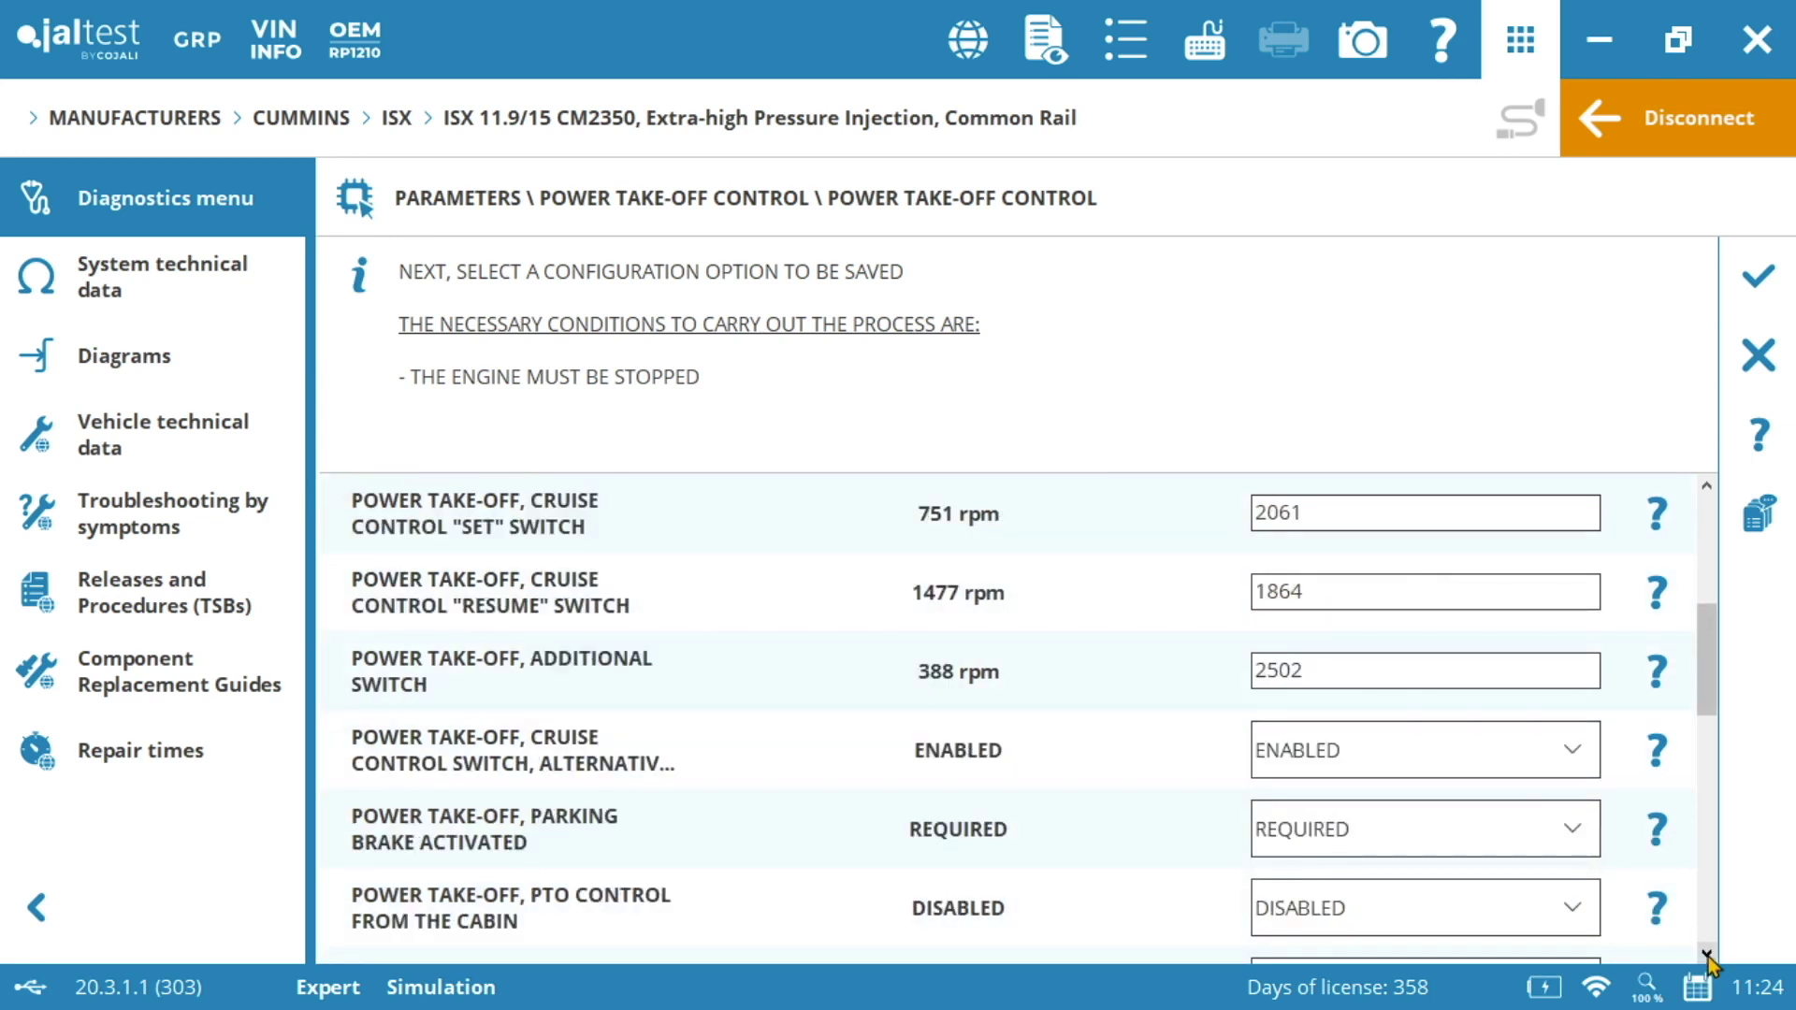
pyautogui.click(1708, 955)
pyautogui.click(1707, 954)
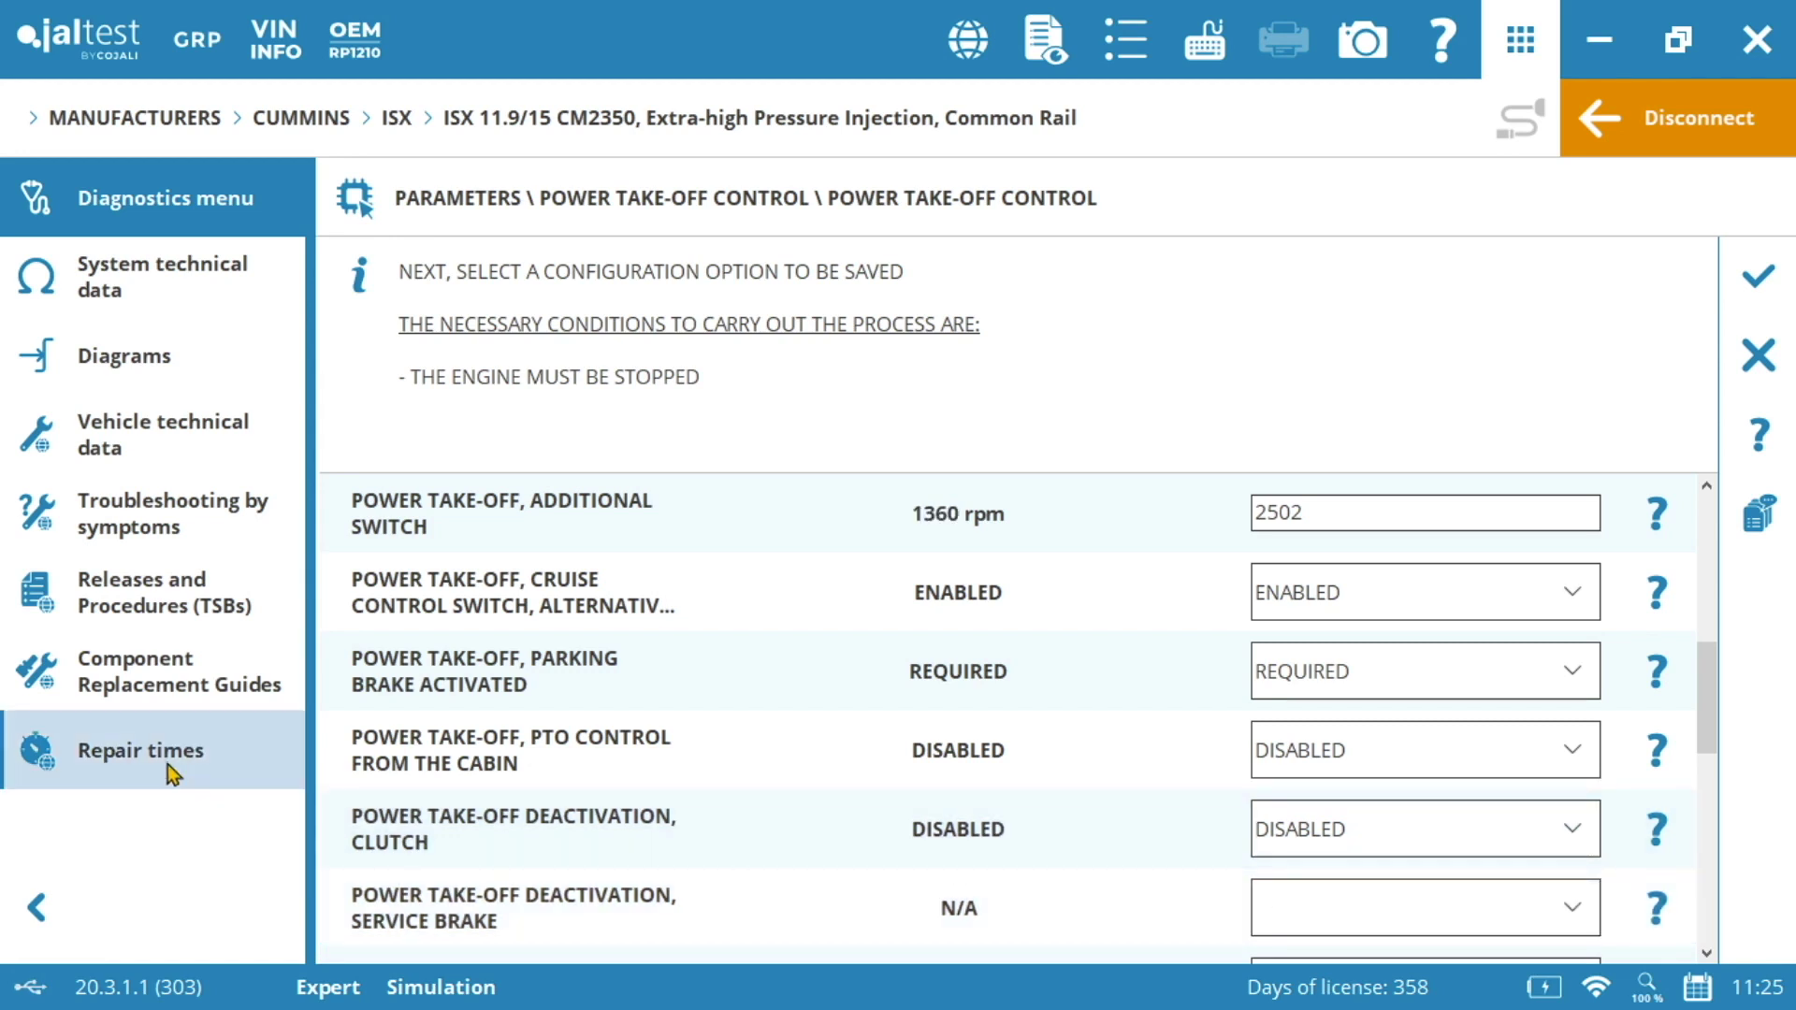
# Search the engine's repair times for POWER and view the comment form of the Engine Power Take-Off shaft replacement task without adding a comment
pyautogui.click(167, 766)
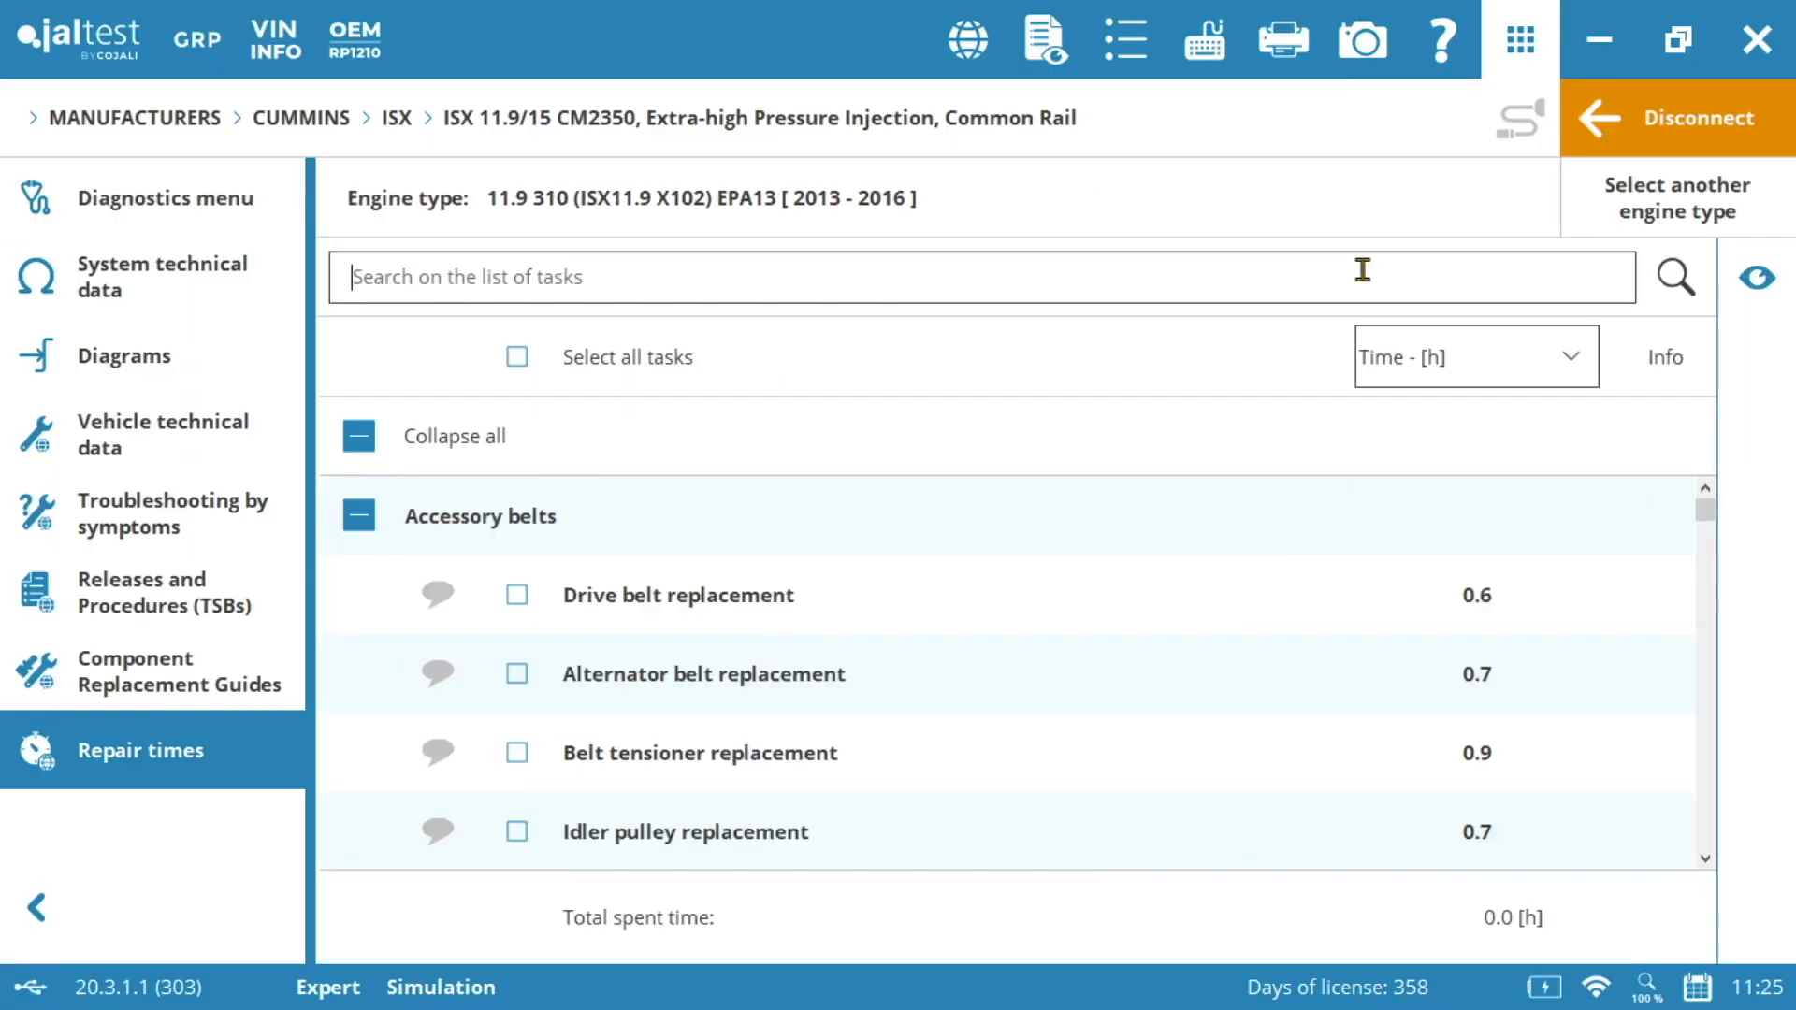
pyautogui.click(1362, 270)
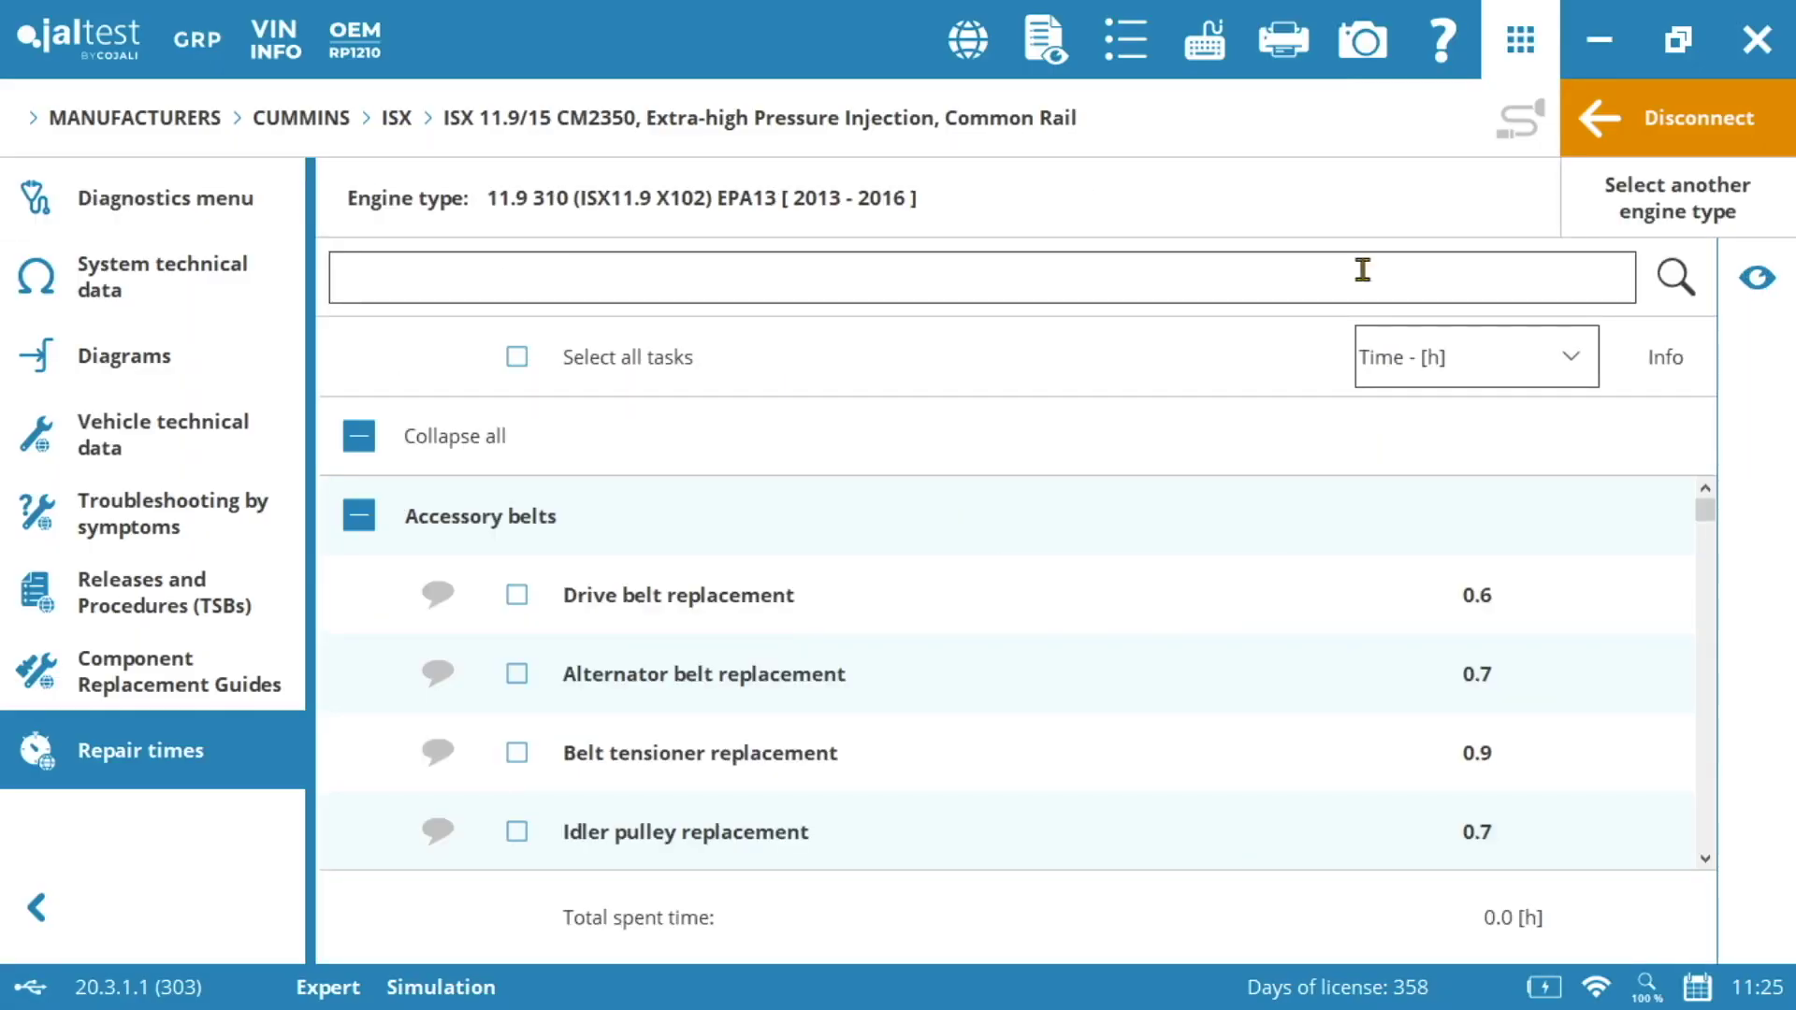
pyautogui.write('POWER')
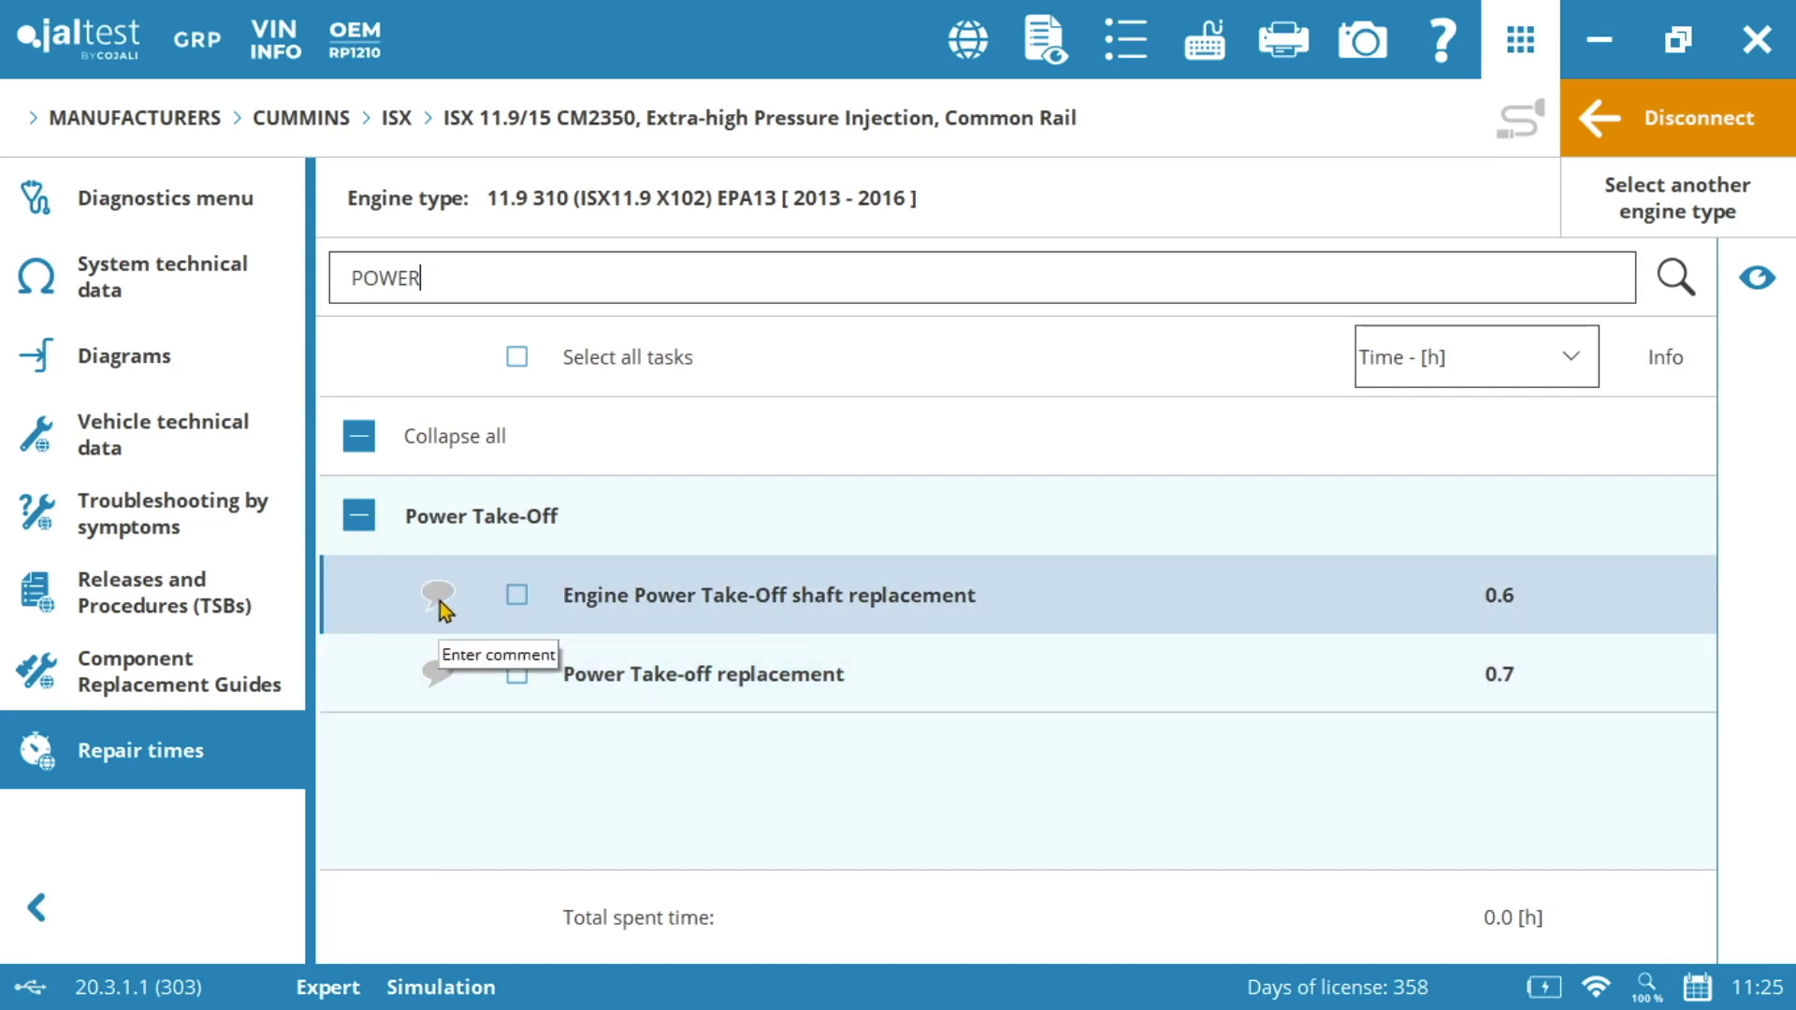
pyautogui.click(438, 595)
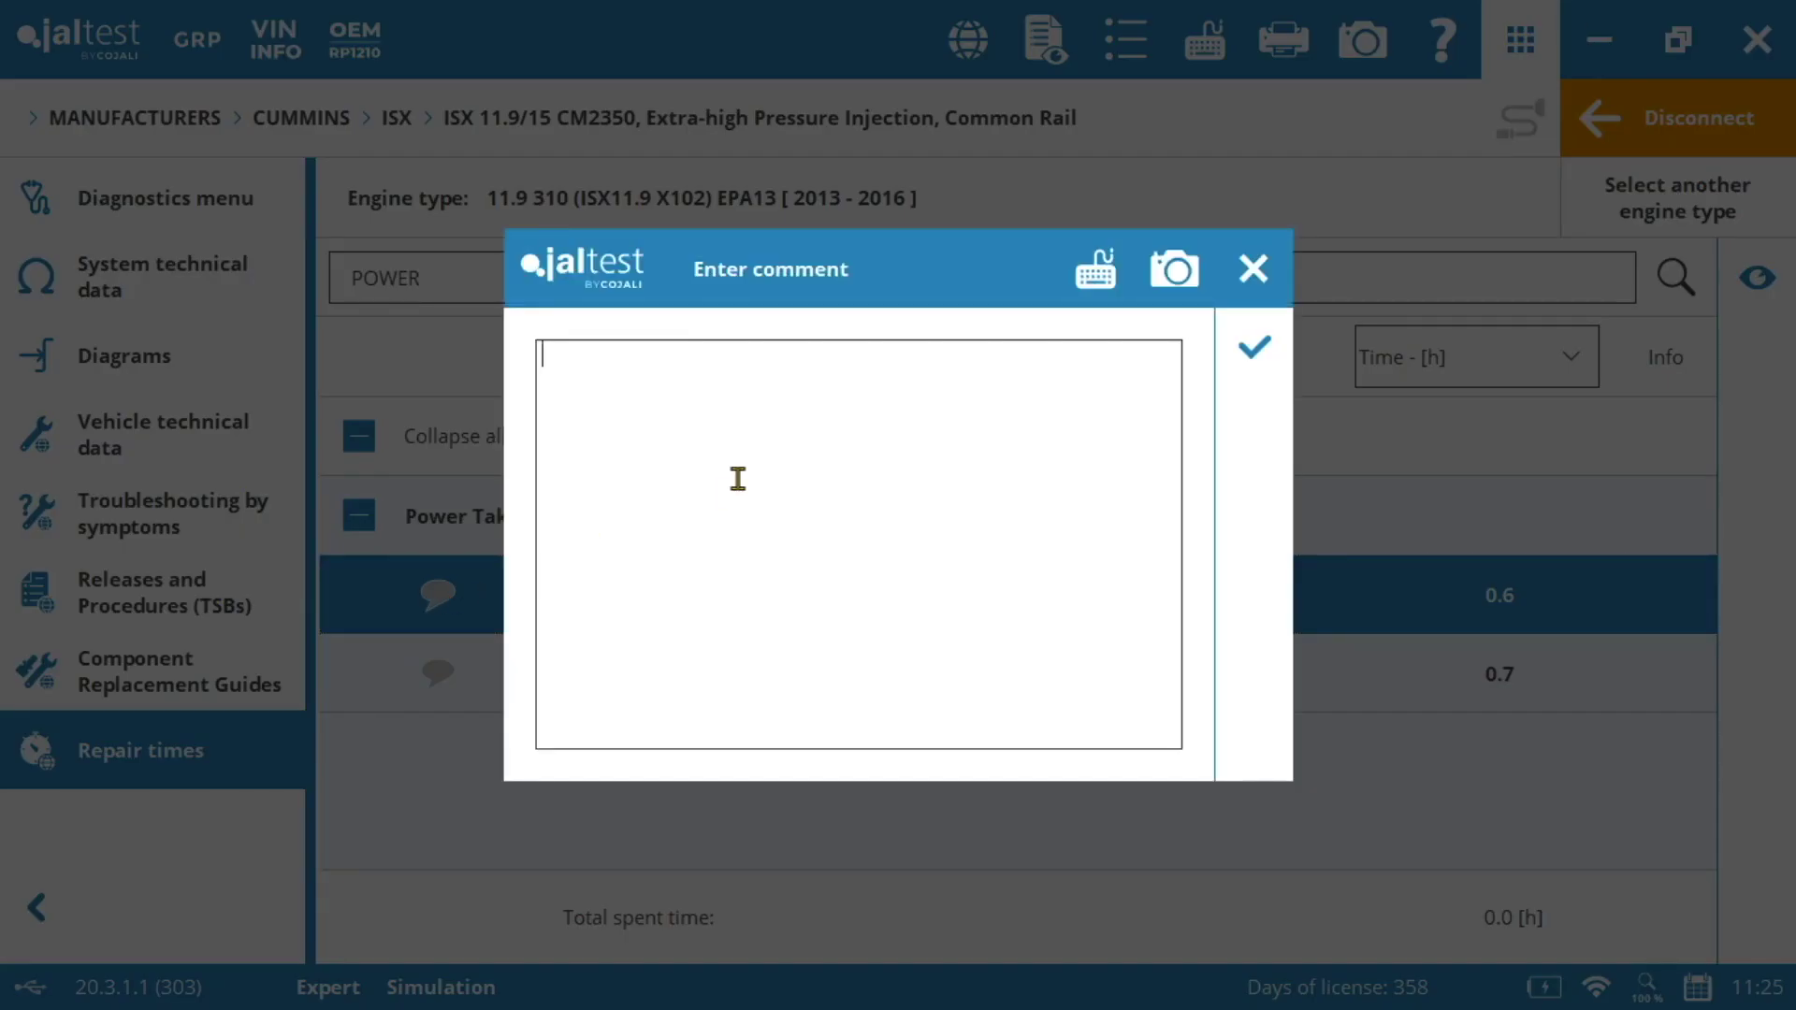
pyautogui.click(1254, 272)
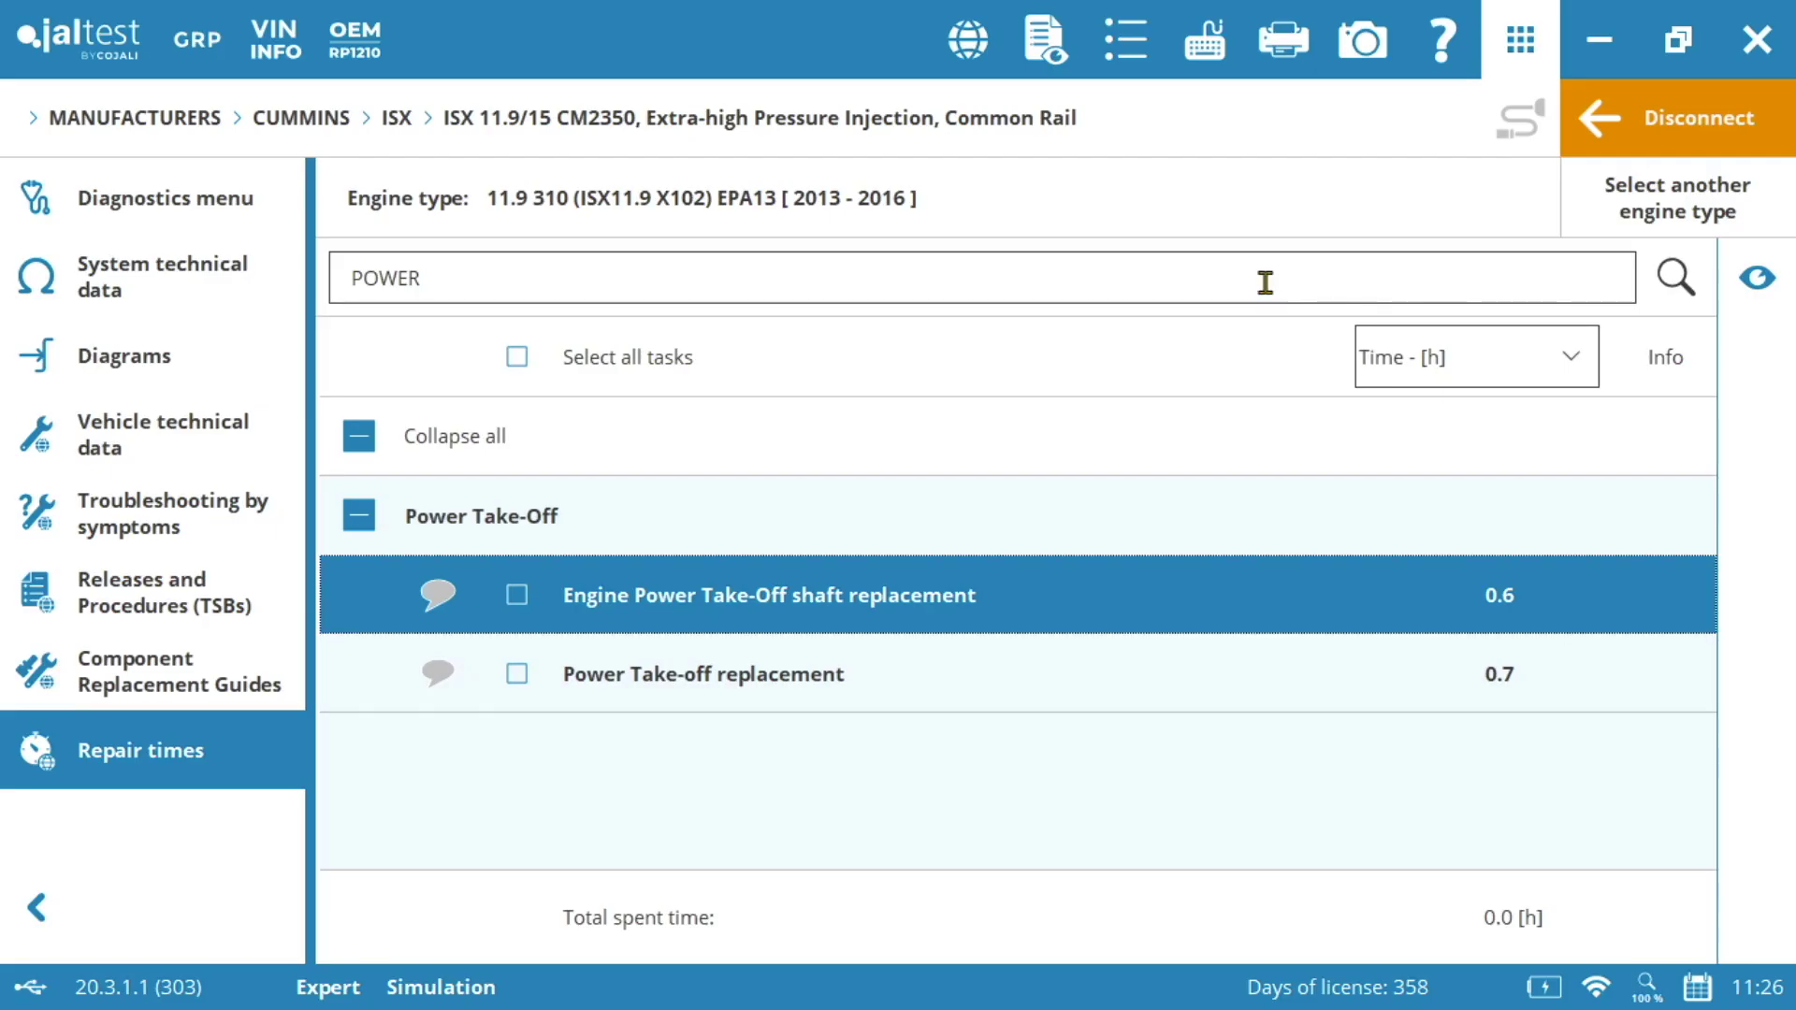